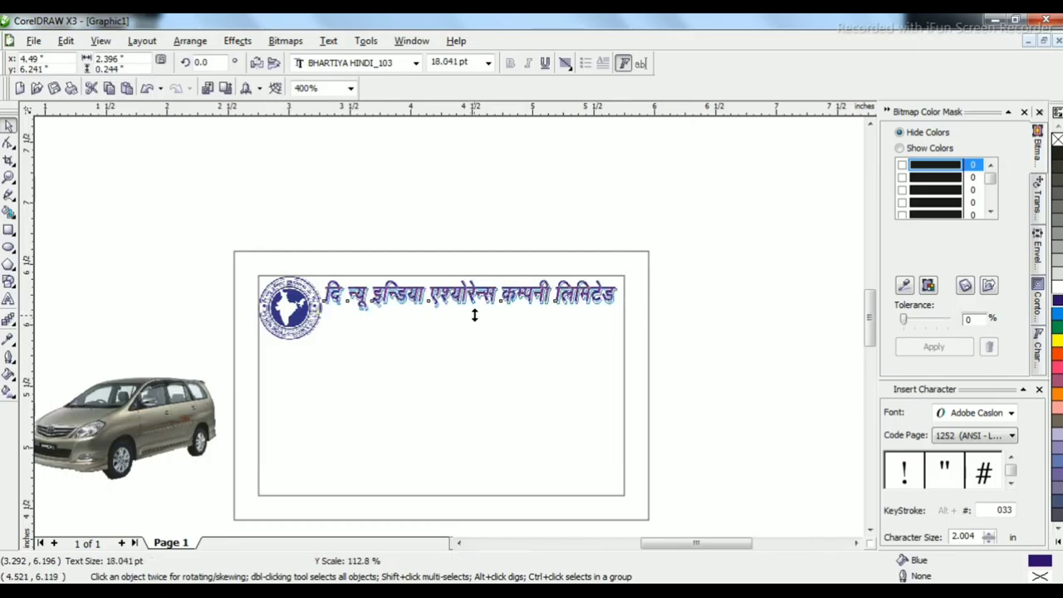
- Widen the Hindi company title so it reaches the inner frame's edge
{"action": "left_click_drag", "start_coordinate": [621, 296], "coordinate": [630, 296]}
{"action": "key", "text": "Escape"}
- Move the English company name onto the card and set it in uppercase at 12 pt
{"action": "scroll", "coordinate": [625, 308], "scroll_direction": "down", "scroll_amount": 2}
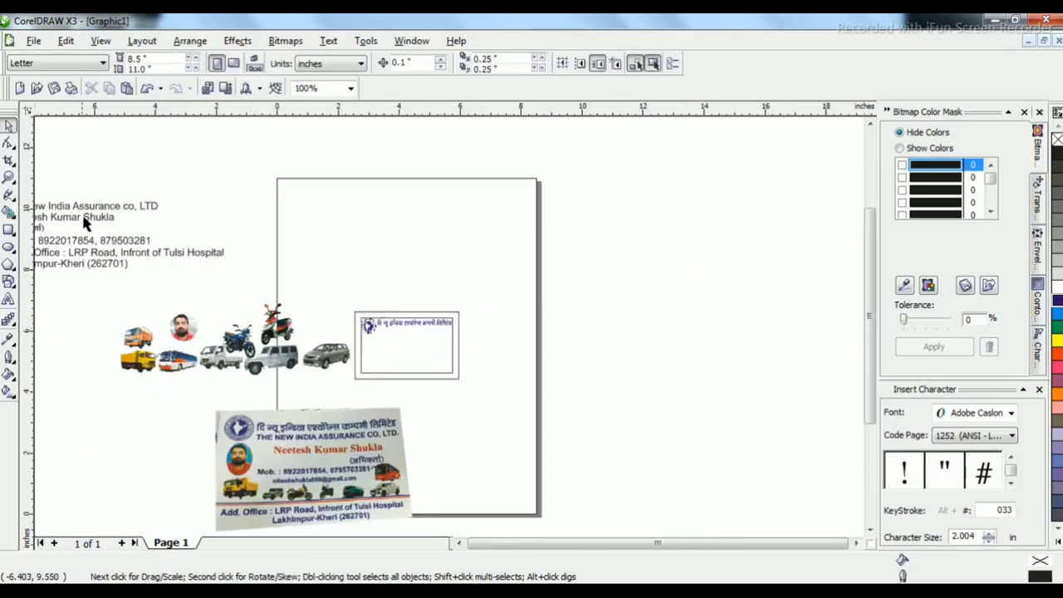
{"action": "left_click_drag", "start_coordinate": [95, 206], "coordinate": [472, 343]}
{"action": "scroll", "coordinate": [472, 343], "scroll_direction": "up", "scroll_amount": 2}
{"action": "key", "text": "F8"}
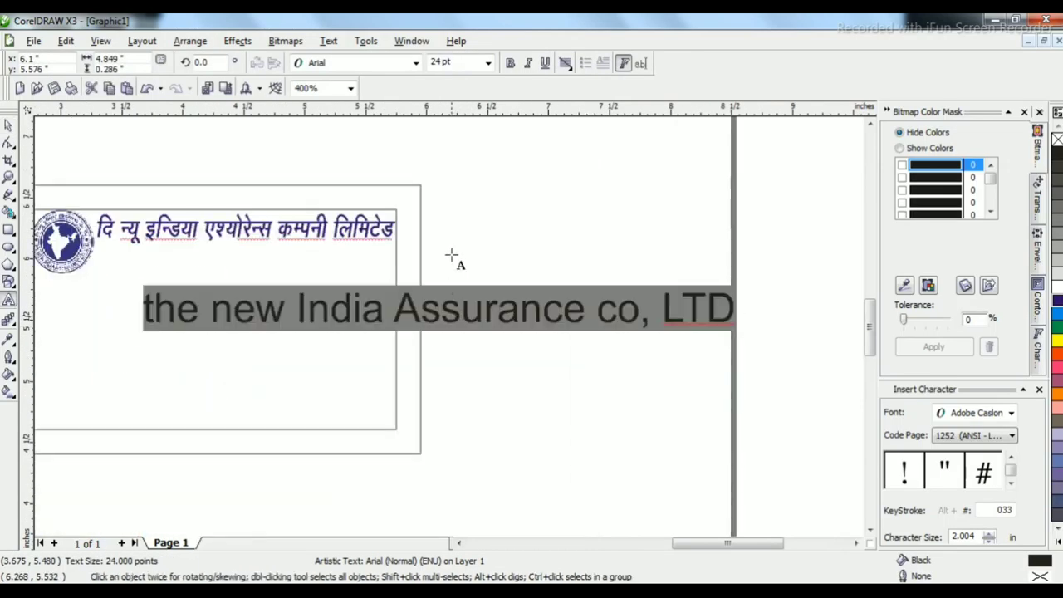
{"action": "key", "text": "shift+F3"}
{"action": "left_click", "coordinate": [455, 290]}
{"action": "left_click", "coordinate": [469, 350]}
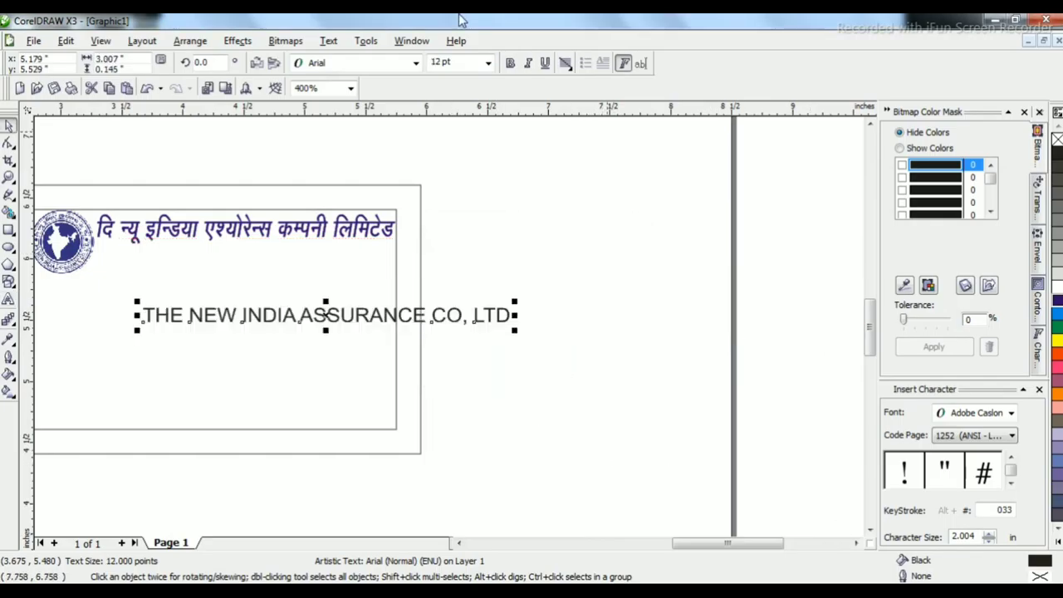
- Make the English company name bold and blue and fit it beneath the Hindi title, about 2.41 inches wide
{"action": "left_click", "coordinate": [511, 68]}
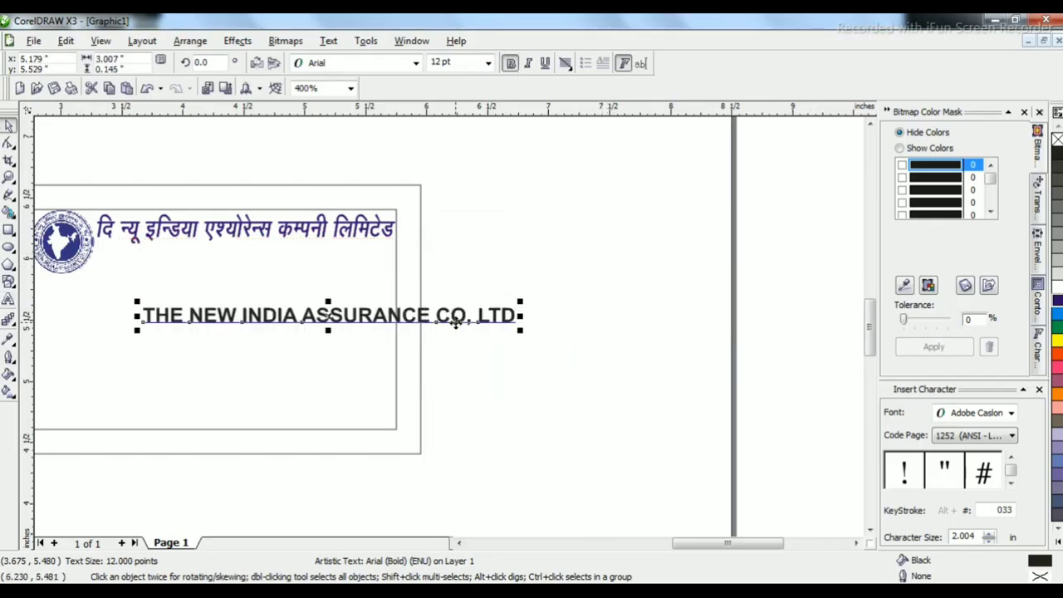
{"action": "left_click_drag", "start_coordinate": [456, 322], "coordinate": [416, 264]}
{"action": "scroll", "coordinate": [363, 249], "scroll_direction": "up", "scroll_amount": 1}
{"action": "left_click_drag", "start_coordinate": [686, 342], "coordinate": [490, 342]}
{"action": "scroll", "coordinate": [144, 321], "scroll_direction": "down", "scroll_amount": 1}
{"action": "scroll", "coordinate": [448, 327], "scroll_direction": "up", "scroll_amount": 1}
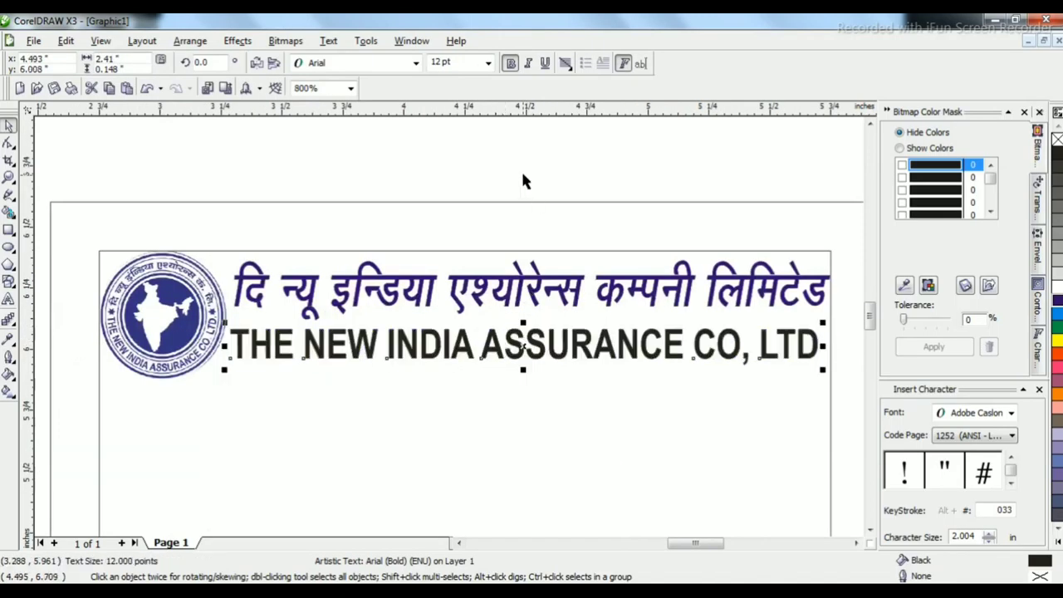
{"action": "scroll", "coordinate": [451, 332], "scroll_direction": "down", "scroll_amount": 1}
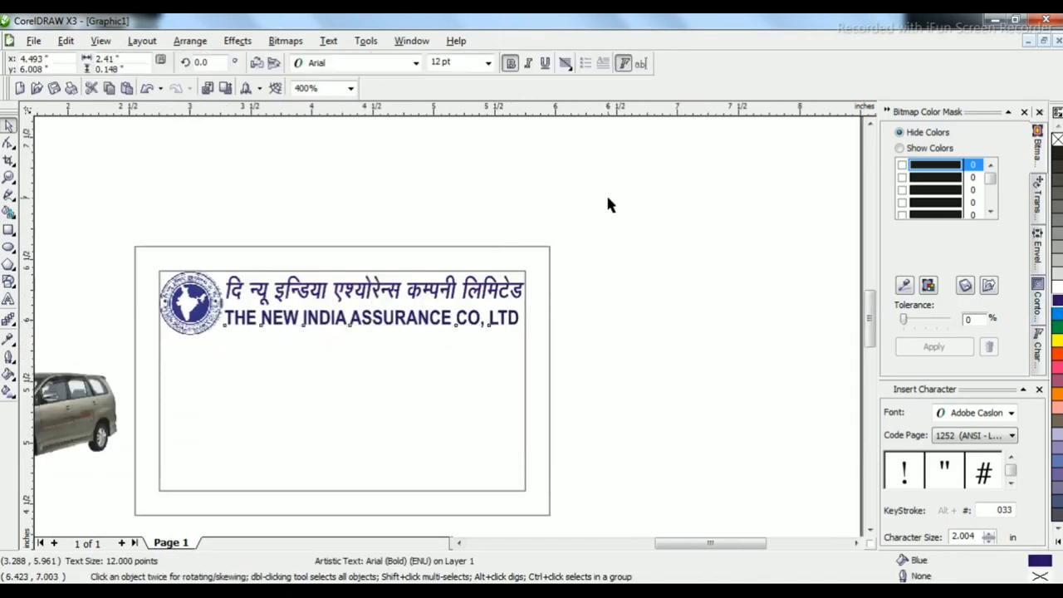
{"action": "left_click", "coordinate": [608, 205]}
- Place the circular portrait beneath the logo on the card, scaled to about 0.61 inches in diameter
{"action": "scroll", "coordinate": [465, 316], "scroll_direction": "down", "scroll_amount": 2}
{"action": "left_click_drag", "start_coordinate": [251, 330], "coordinate": [425, 349]}
{"action": "scroll", "coordinate": [425, 348], "scroll_direction": "up", "scroll_amount": 2}
{"action": "left_click_drag", "start_coordinate": [464, 299], "coordinate": [463, 300]}
{"action": "left_click_drag", "start_coordinate": [442, 319], "coordinate": [423, 304]}
{"action": "key", "text": "ctrl+z"}
{"action": "left_click_drag", "start_coordinate": [325, 288], "coordinate": [486, 397]}
{"action": "scroll", "coordinate": [435, 357], "scroll_direction": "up", "scroll_amount": 1}
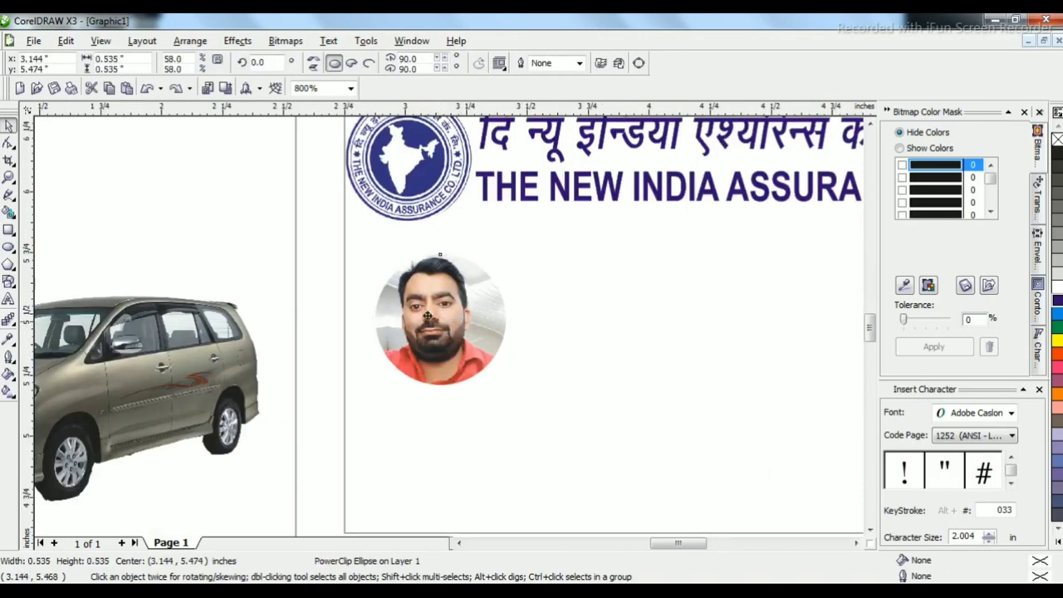
{"action": "left_click_drag", "start_coordinate": [440, 312], "coordinate": [416, 283]}
{"action": "left_click_drag", "start_coordinate": [483, 362], "coordinate": [492, 380]}
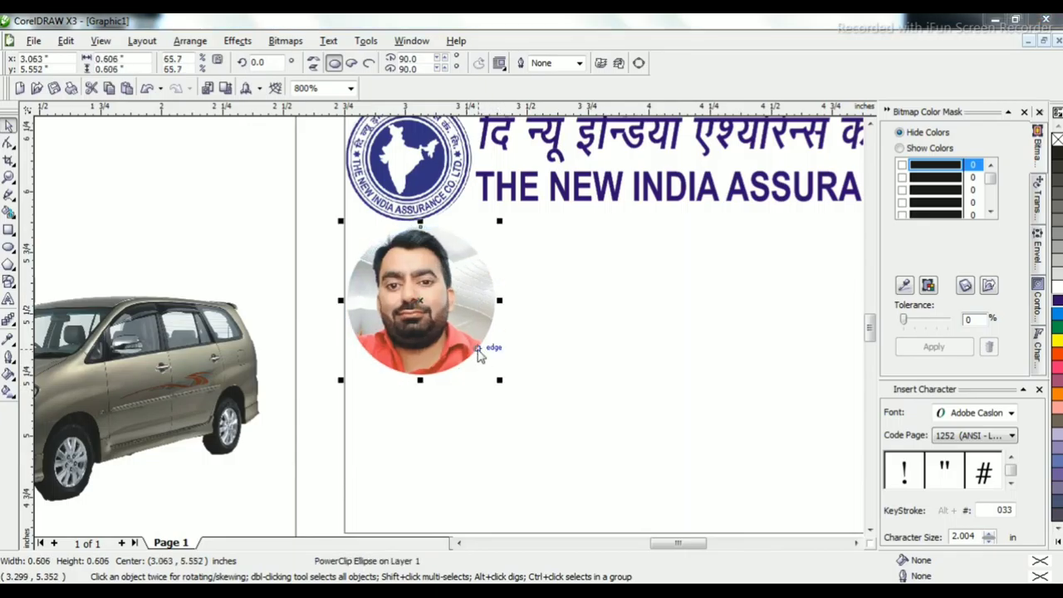
- Give the portrait a 1.0 pt outline with Behind fill and Scale with image enabled
{"action": "key", "text": "F12"}
{"action": "left_click", "coordinate": [445, 224]}
{"action": "left_click", "coordinate": [437, 270]}
{"action": "left_click", "coordinate": [551, 399]}
{"action": "left_click", "coordinate": [546, 382]}
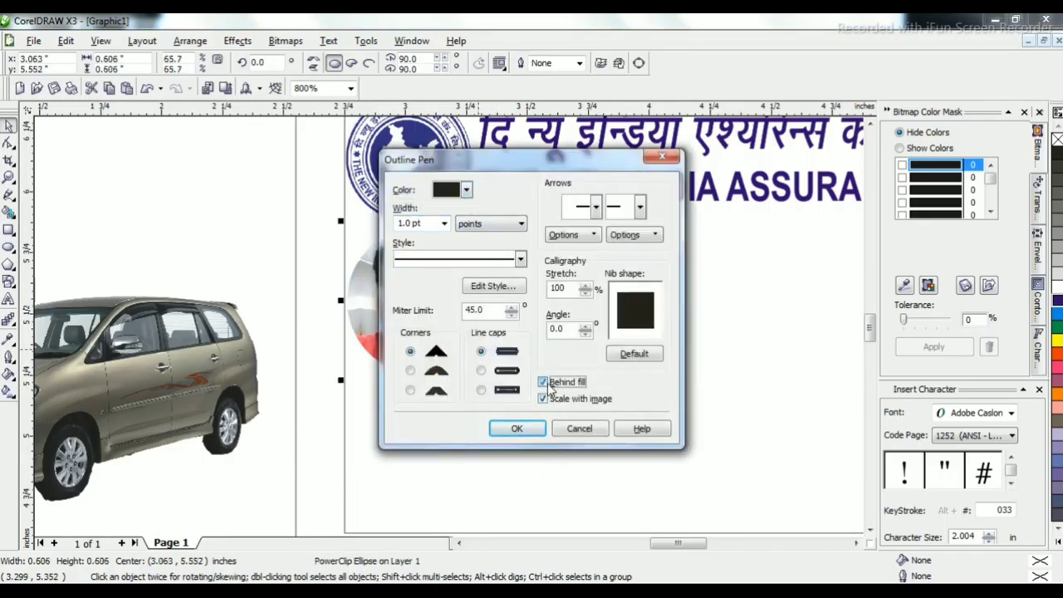
{"action": "left_click", "coordinate": [517, 427]}
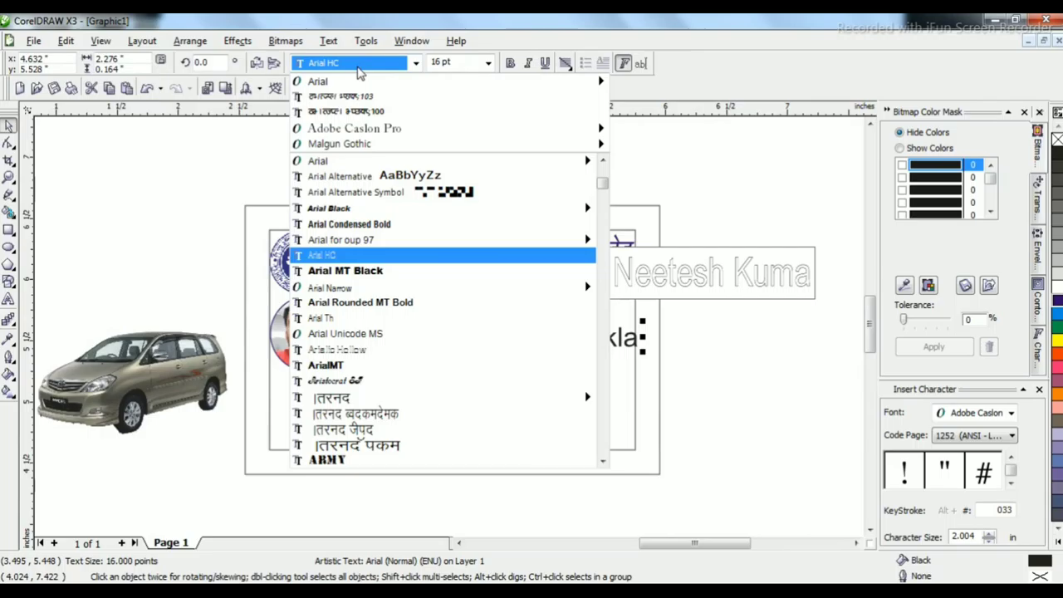
- Set the font of the agent's name to Adobe Caslon Pro
{"action": "key", "text": "Down"}
{"action": "key", "text": "Down"}
{"action": "key", "text": "Down"}
{"action": "key", "text": "Down"}
{"action": "key", "text": "Down"}
{"action": "key", "text": "Down"}
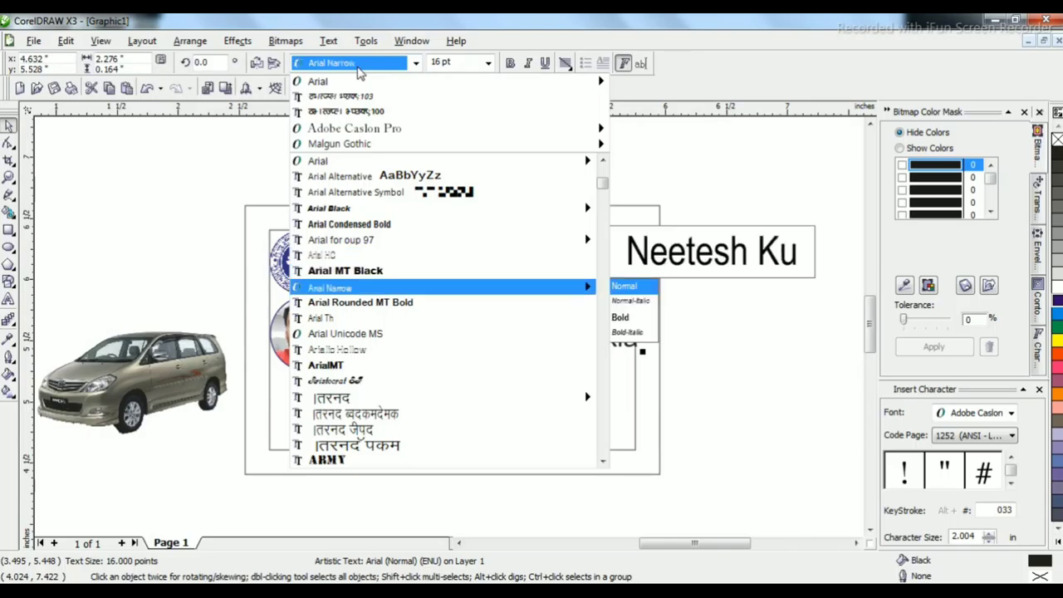
{"action": "key", "text": "Down"}
{"action": "key", "text": "Down"}
{"action": "key", "text": "Down"}
{"action": "key", "text": "Down"}
{"action": "key", "text": "Down"}
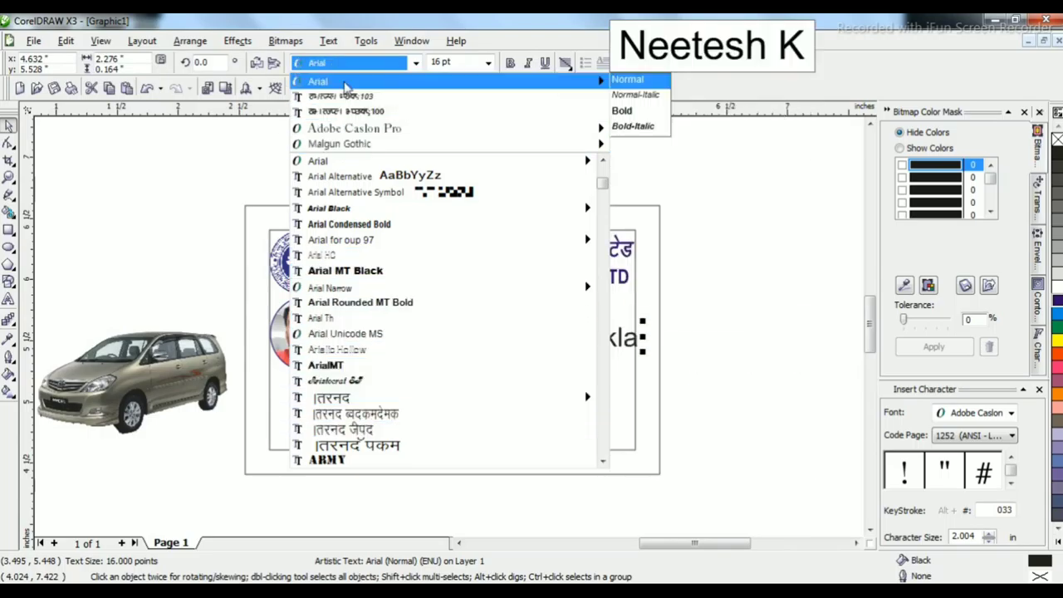
{"action": "left_click", "coordinate": [353, 128]}
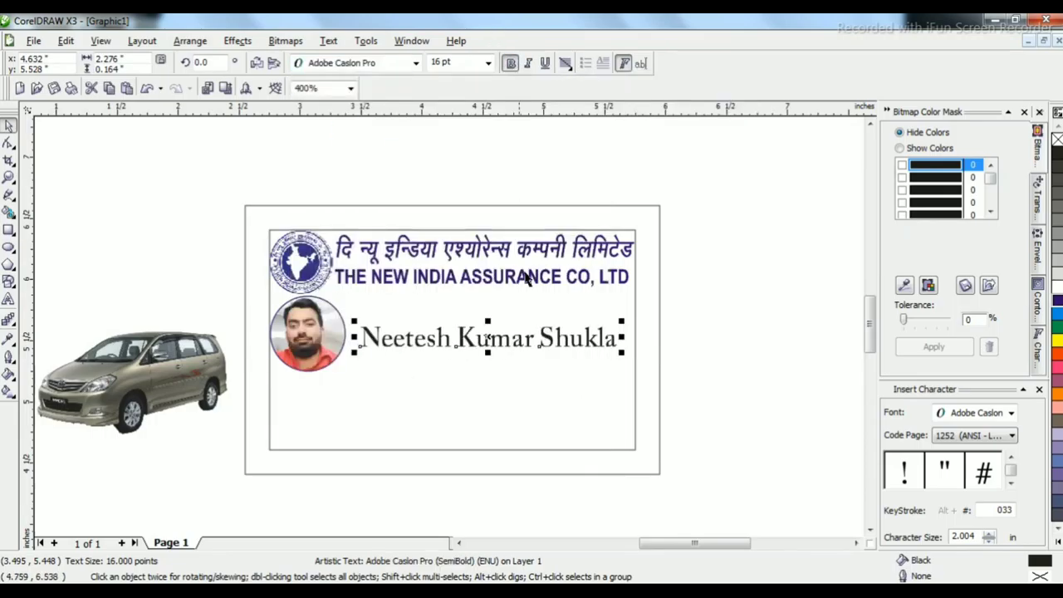
- Fill the agent's name with orange-red, then move it closer to the company name and make it narrower
{"action": "left_click", "coordinate": [1057, 353]}
{"action": "left_click_drag", "start_coordinate": [477, 346], "coordinate": [479, 317]}
{"action": "left_click_drag", "start_coordinate": [627, 292], "coordinate": [599, 295]}
{"action": "key", "text": "Escape"}
- Place the (अभिकर्ता) designation on the card under the agent's surname, reduced to 14 pt
{"action": "scroll", "coordinate": [451, 328], "scroll_direction": "down", "scroll_amount": 2}
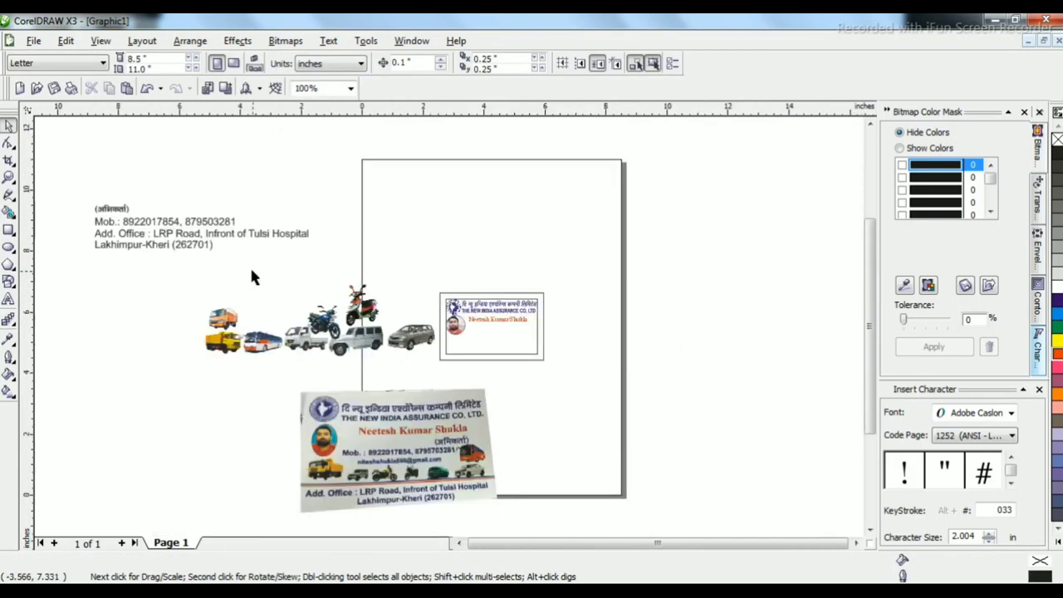
{"action": "left_click_drag", "start_coordinate": [112, 210], "coordinate": [514, 325]}
{"action": "scroll", "coordinate": [531, 324], "scroll_direction": "up", "scroll_amount": 2}
{"action": "key", "text": "ctrl+KP_4"}
{"action": "key", "text": "ctrl+KP_4"}
{"action": "key", "text": "ctrl+KP_4"}
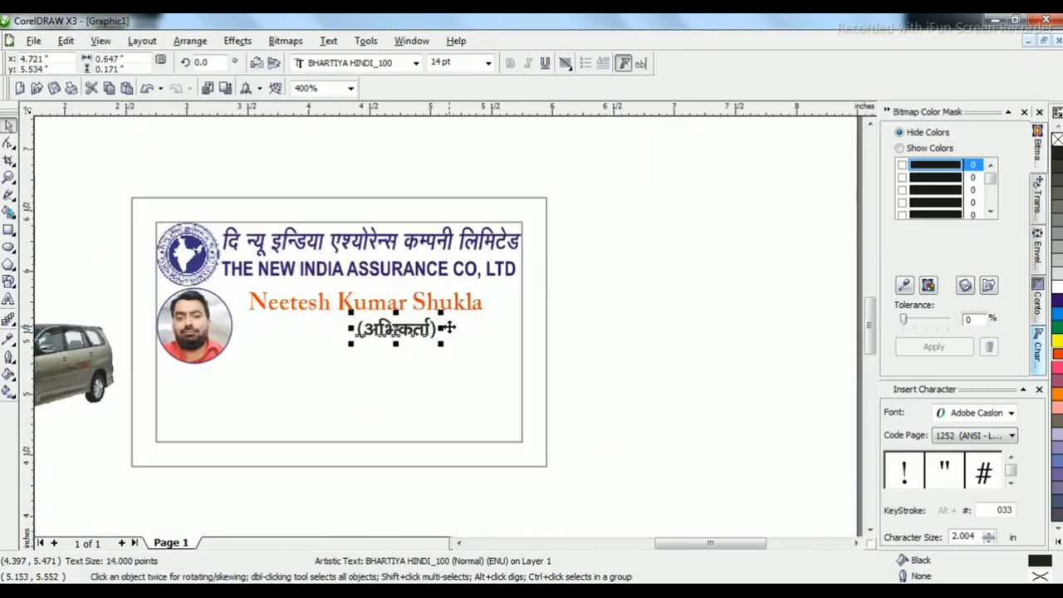
{"action": "left_click_drag", "start_coordinate": [396, 329], "coordinate": [451, 323]}
- Place the mobile number line on the card beneath the designation and reduce it to 14 pt
{"action": "scroll", "coordinate": [451, 323], "scroll_direction": "down", "scroll_amount": 1}
{"action": "scroll", "coordinate": [449, 332], "scroll_direction": "down", "scroll_amount": 1}
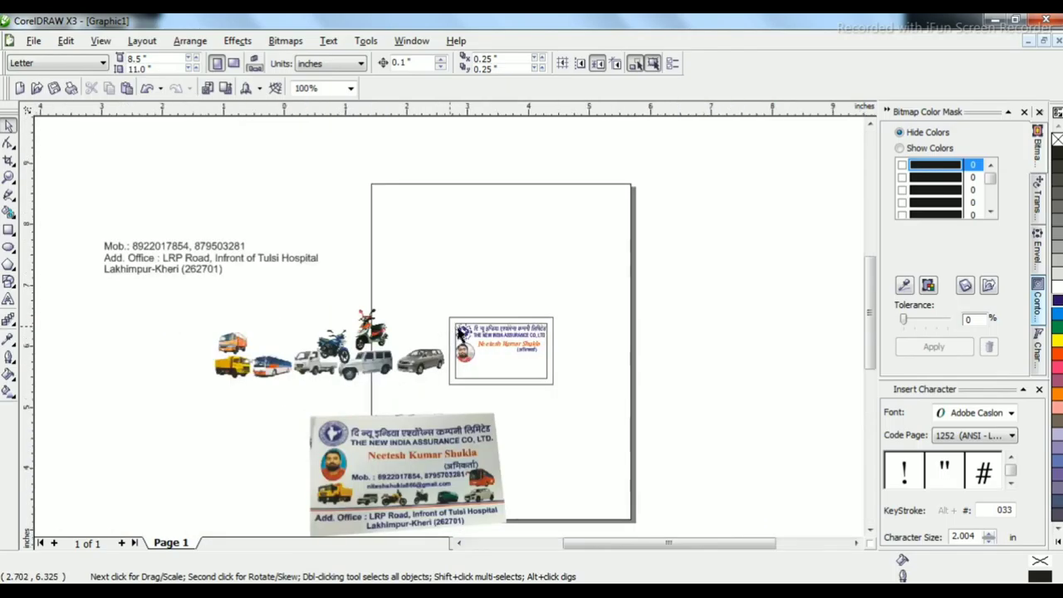
{"action": "scroll", "coordinate": [482, 399], "scroll_direction": "up", "scroll_amount": 1}
{"action": "scroll", "coordinate": [491, 423], "scroll_direction": "down", "scroll_amount": 1}
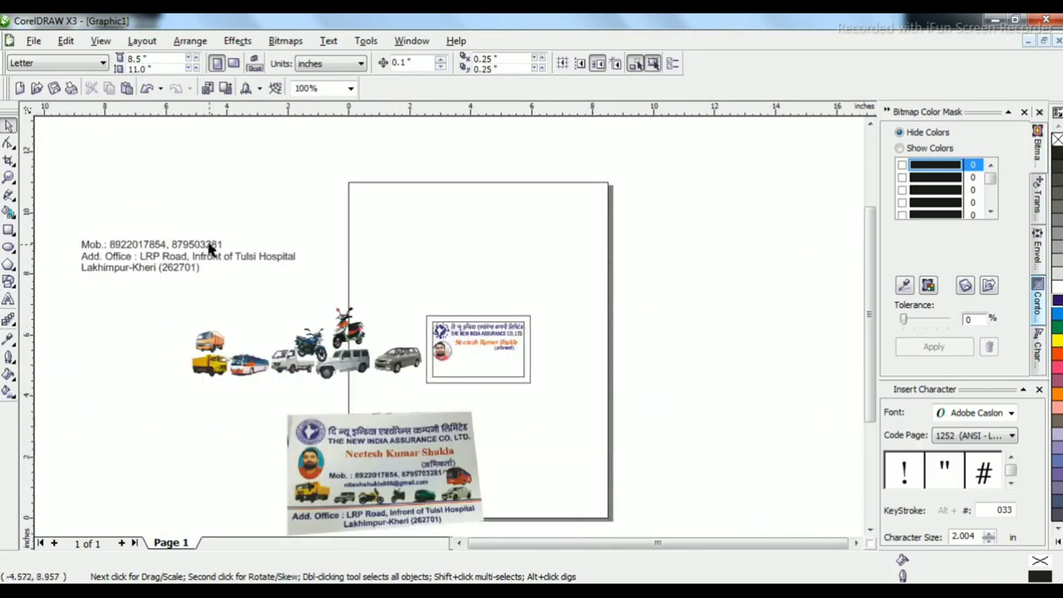
{"action": "left_click_drag", "start_coordinate": [210, 246], "coordinate": [564, 363]}
{"action": "scroll", "coordinate": [555, 363], "scroll_direction": "up", "scroll_amount": 1}
{"action": "key", "text": "ctrl+KP_4"}
{"action": "key", "text": "ctrl+KP_4"}
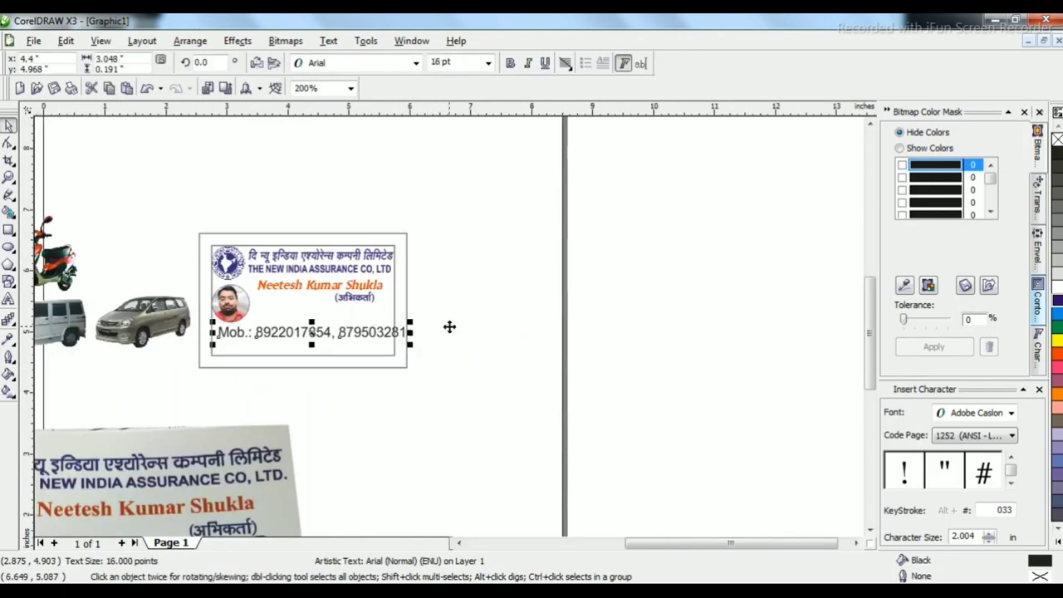
{"action": "key", "text": "ctrl+KP_4"}
{"action": "scroll", "coordinate": [363, 343], "scroll_direction": "up", "scroll_amount": 2}
{"action": "scroll", "coordinate": [386, 268], "scroll_direction": "down", "scroll_amount": 1}
{"action": "left_click_drag", "start_coordinate": [449, 327], "coordinate": [524, 287]}
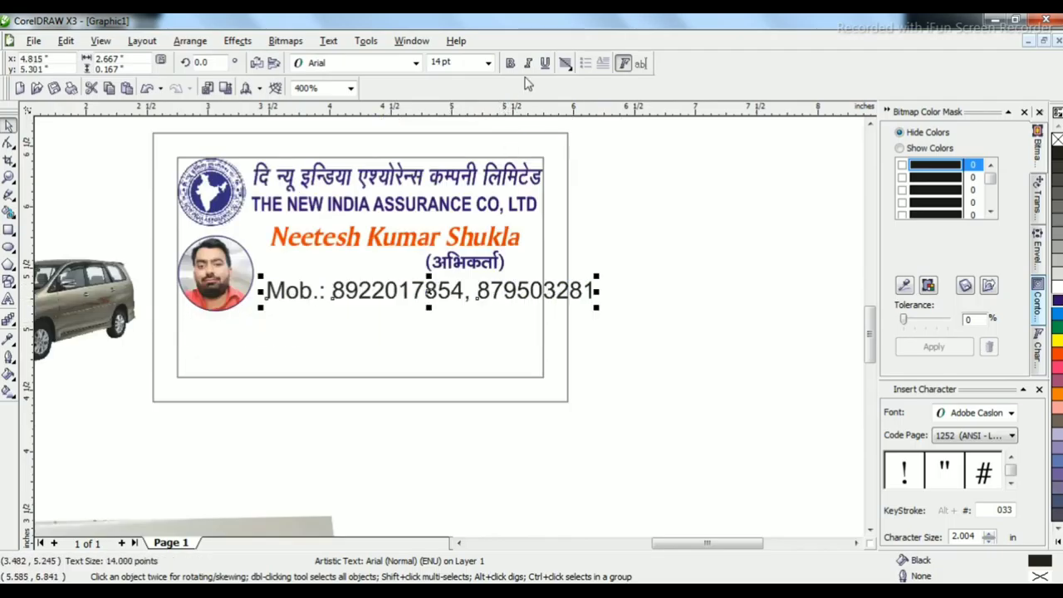
- Make the mobile number line bold and narrow it to fit inside the inner frame
{"action": "left_click", "coordinate": [510, 63]}
{"action": "left_click_drag", "start_coordinate": [592, 276], "coordinate": [520, 269]}
{"action": "left_click", "coordinate": [450, 326]}
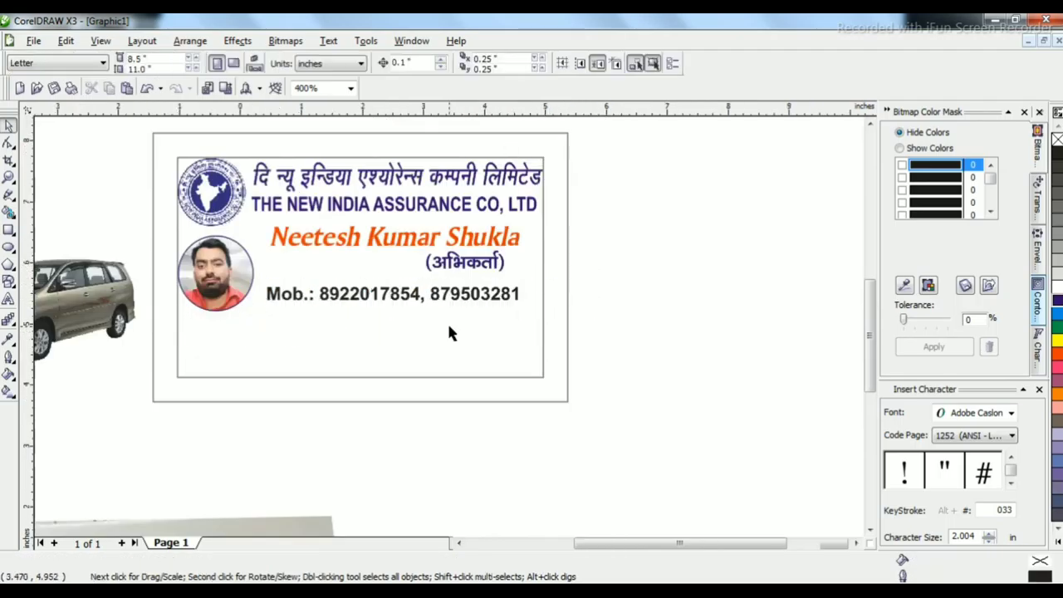
- Add the agent's e-mail address from the reference card as new text below the card frame, sized 12 pt
{"action": "scroll", "coordinate": [450, 327], "scroll_direction": "down", "scroll_amount": 2}
{"action": "scroll", "coordinate": [291, 407], "scroll_direction": "up", "scroll_amount": 1}
{"action": "scroll", "coordinate": [594, 350], "scroll_direction": "up", "scroll_amount": 1}
{"action": "scroll", "coordinate": [451, 336], "scroll_direction": "down", "scroll_amount": 1}
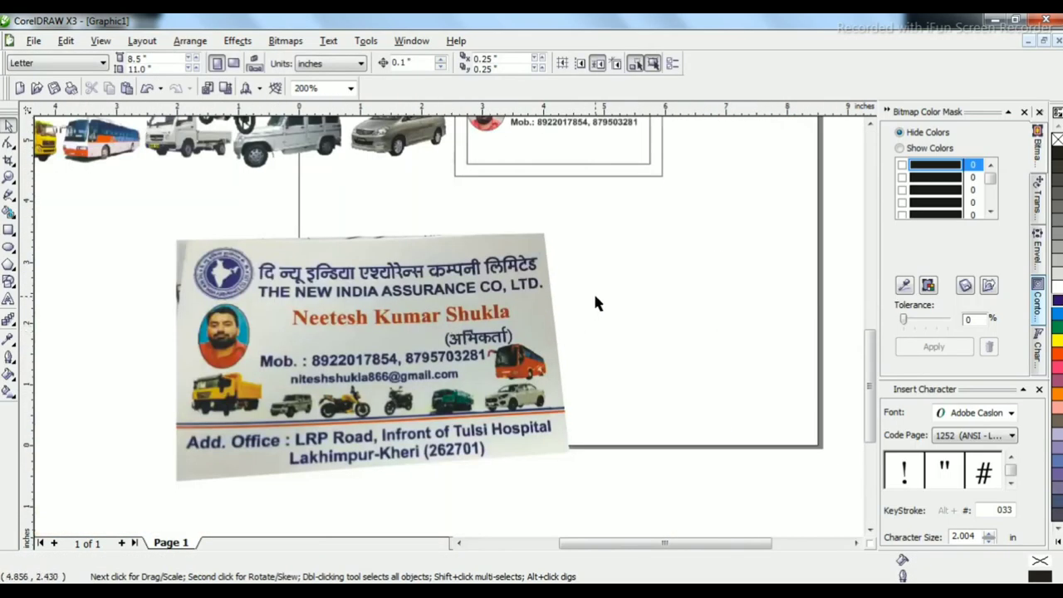
{"action": "left_click", "coordinate": [8, 300]}
{"action": "left_click", "coordinate": [461, 201]}
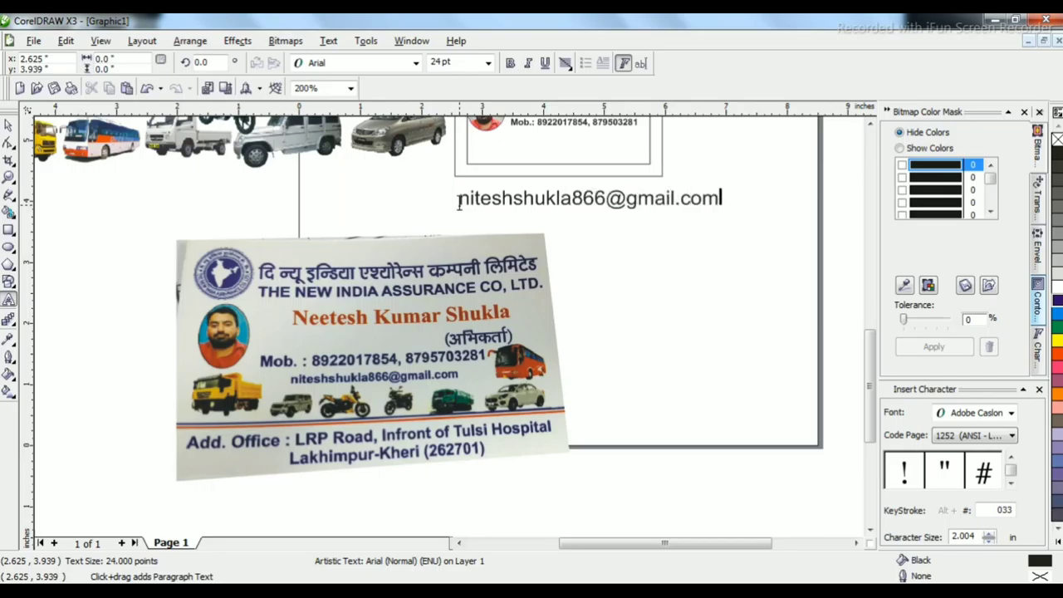
{"action": "key", "text": "ctrl+a"}
{"action": "key", "text": "ctrl+KP_4"}
{"action": "key", "text": "ctrl+KP_4"}
{"action": "key", "text": "ctrl+KP_4"}
{"action": "key", "text": "ctrl+KP_4"}
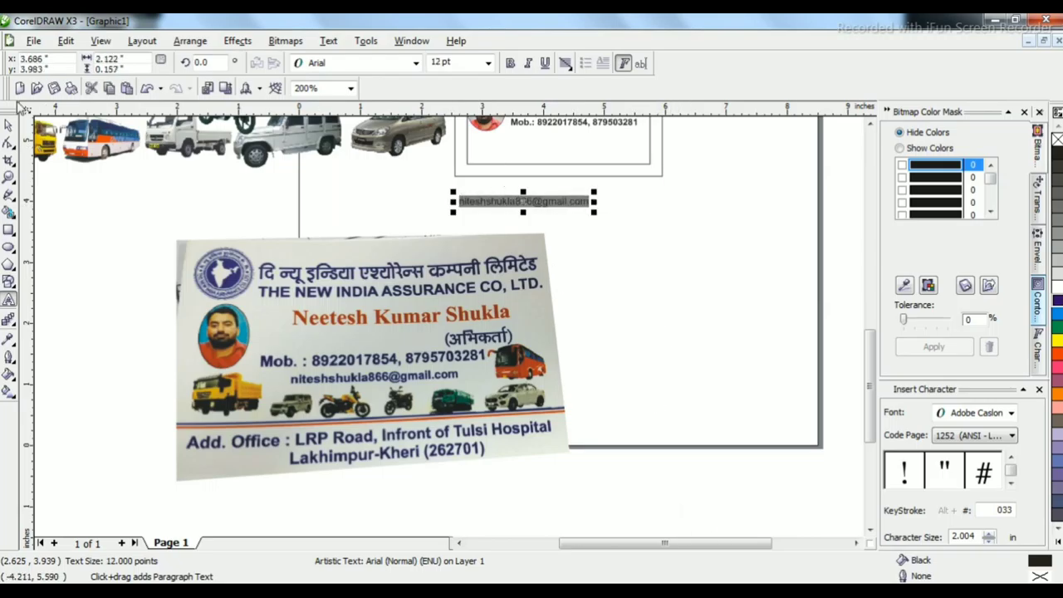
- Move the e-mail line beneath the mobile number and make it 9 pt bold
{"action": "left_click", "coordinate": [8, 124]}
{"action": "left_click_drag", "start_coordinate": [523, 201], "coordinate": [573, 136]}
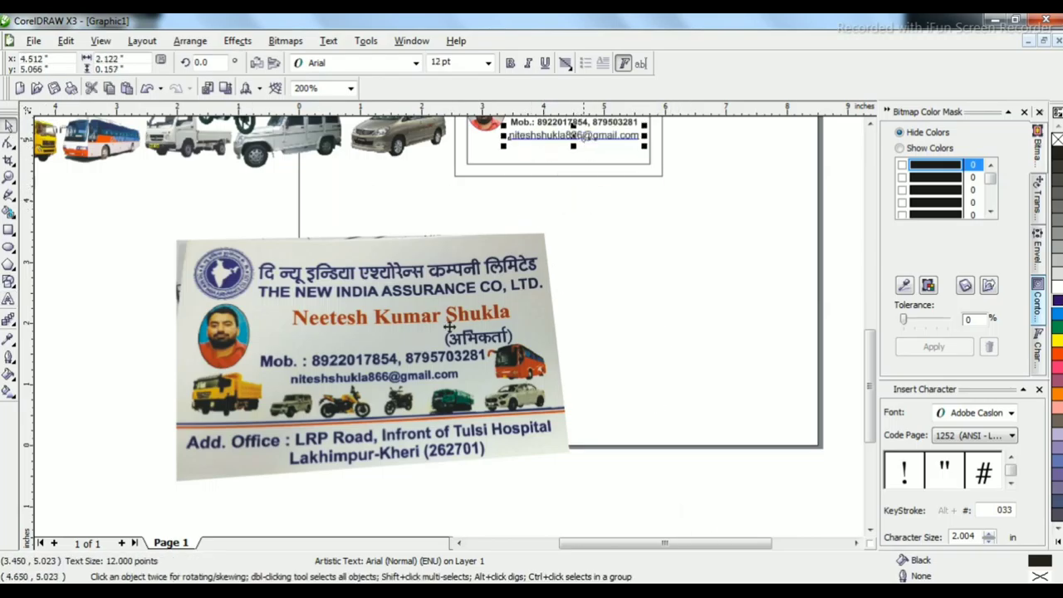
{"action": "scroll", "coordinate": [584, 139], "scroll_direction": "up", "scroll_amount": 2}
{"action": "key", "text": "ctrl+KP_4"}
{"action": "key", "text": "ctrl+KP_4"}
{"action": "key", "text": "ctrl+KP_4"}
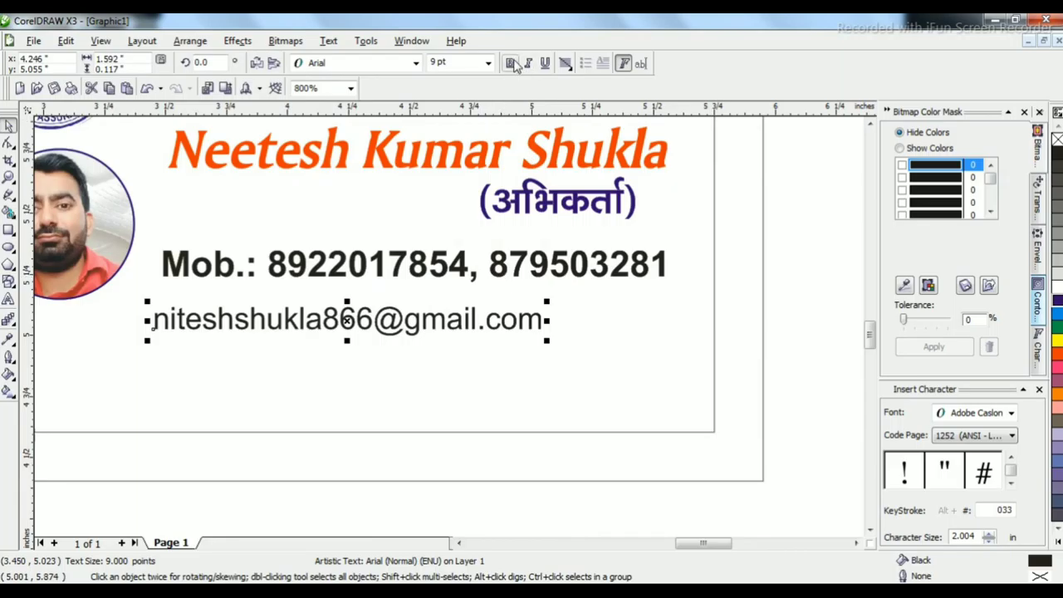
{"action": "left_click", "coordinate": [512, 63]}
- Centre the e-mail line under the mobile number and move it closer to that line
{"action": "left_click", "coordinate": [544, 267], "text": "shift"}
{"action": "key", "text": "c"}
{"action": "left_click", "coordinate": [781, 265]}
{"action": "left_click", "coordinate": [584, 317]}
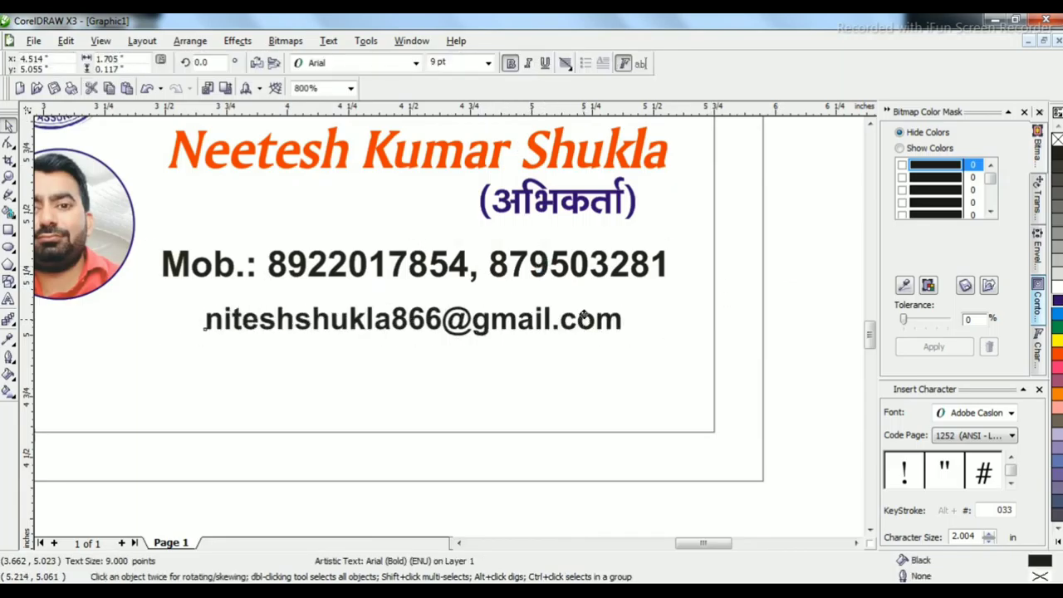
{"action": "left_click_drag", "start_coordinate": [584, 315], "coordinate": [584, 297]}
- Move the mobile number and e-mail lines together slightly closer to the designation
{"action": "left_click", "coordinate": [569, 262], "text": "shift"}
{"action": "left_click_drag", "start_coordinate": [570, 259], "coordinate": [558, 244]}
{"action": "scroll", "coordinate": [570, 327], "scroll_direction": "down", "scroll_amount": 2}
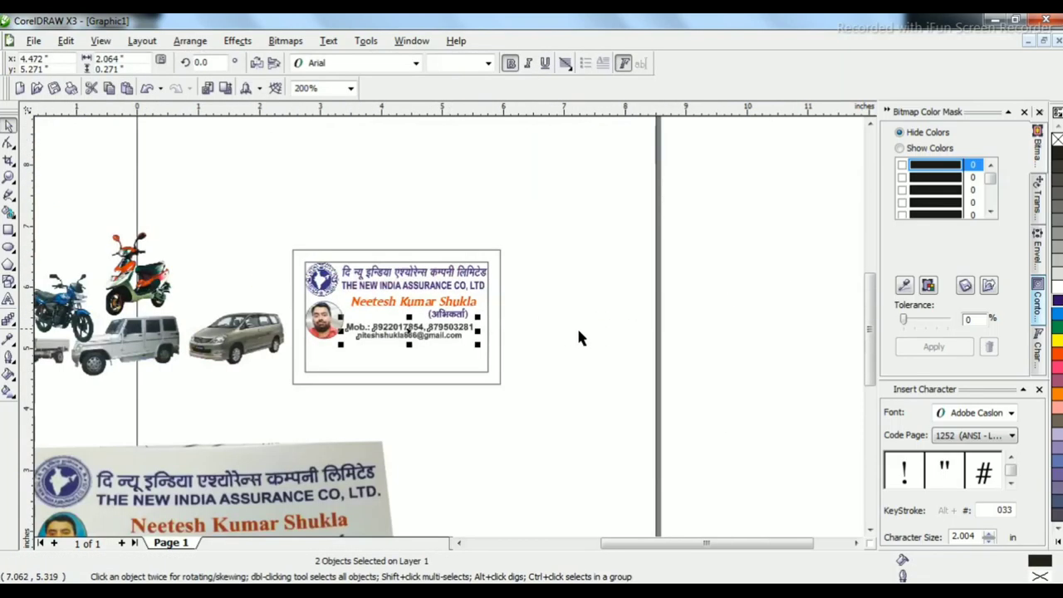
{"action": "left_click", "coordinate": [579, 333]}
- Create a thin 3.4-inch-wide stripe across the card below the e-mail line from the outer frame, filled orange-red without an outline
{"action": "scroll", "coordinate": [451, 328], "scroll_direction": "down", "scroll_amount": 1}
{"action": "scroll", "coordinate": [429, 411], "scroll_direction": "up", "scroll_amount": 2}
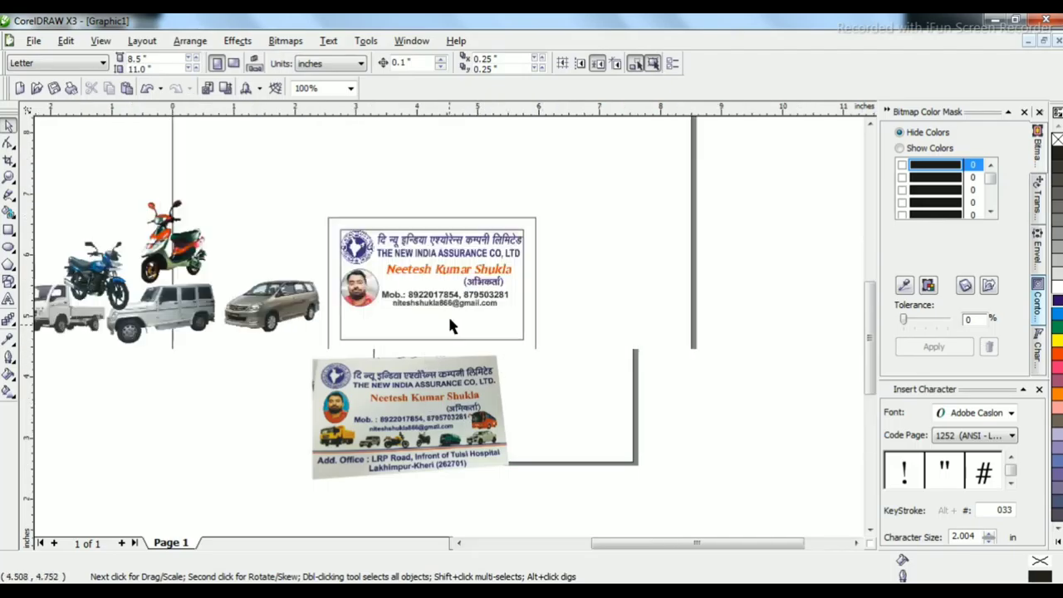
{"action": "left_click", "coordinate": [482, 347]}
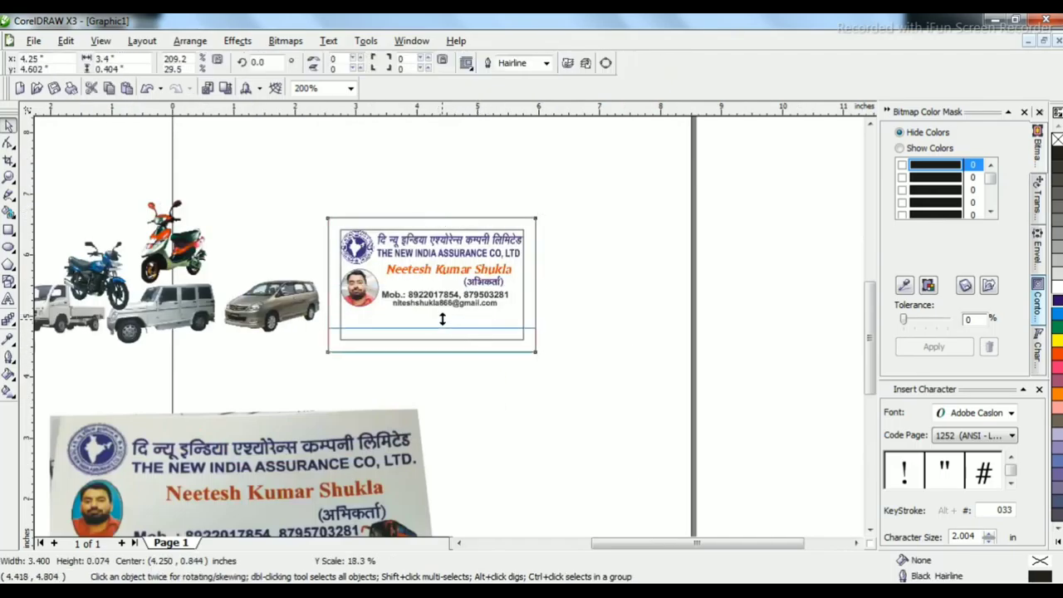
{"action": "scroll", "coordinate": [440, 316], "scroll_direction": "up", "scroll_amount": 2}
{"action": "left_click_drag", "start_coordinate": [432, 393], "coordinate": [462, 344]}
{"action": "left_click", "coordinate": [1057, 355]}
{"action": "scroll", "coordinate": [435, 355], "scroll_direction": "up", "scroll_amount": 2}
{"action": "right_click", "coordinate": [1058, 139]}
- Duplicate the thin orange-red stripe, fill the copy blue and place it just below the original with a small gap
{"action": "scroll", "coordinate": [415, 317], "scroll_direction": "up", "scroll_amount": 2}
{"action": "right_click", "coordinate": [461, 344]}
{"action": "left_click", "coordinate": [1057, 300]}
{"action": "scroll", "coordinate": [664, 361], "scroll_direction": "down", "scroll_amount": 2}
{"action": "scroll", "coordinate": [449, 335], "scroll_direction": "down", "scroll_amount": 2}
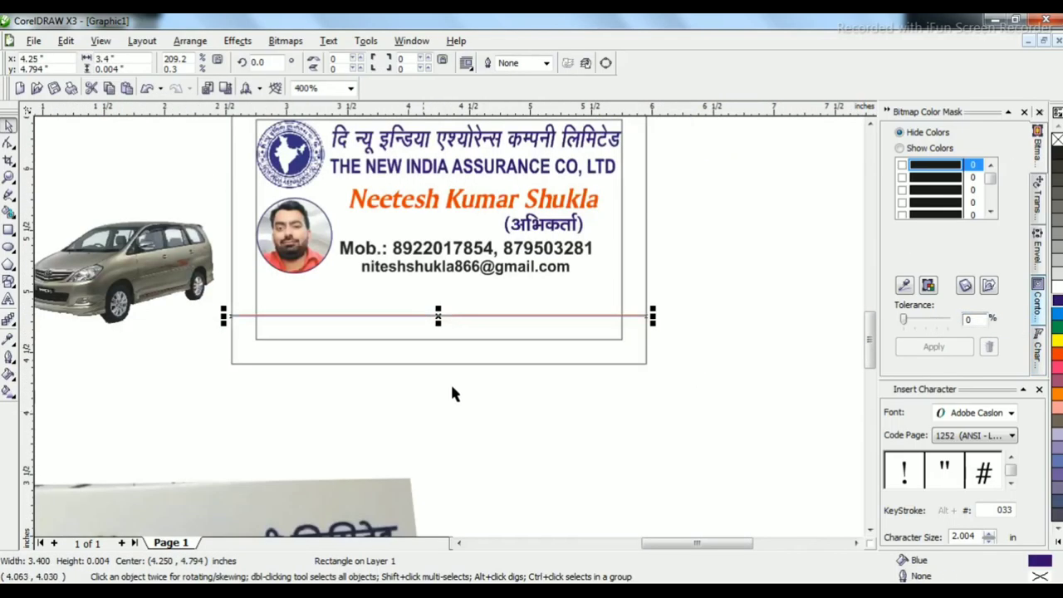
{"action": "scroll", "coordinate": [453, 331], "scroll_direction": "up", "scroll_amount": 4}
{"action": "left_click_drag", "start_coordinate": [508, 300], "coordinate": [506, 306]}
{"action": "scroll", "coordinate": [449, 320], "scroll_direction": "down", "scroll_amount": 8}
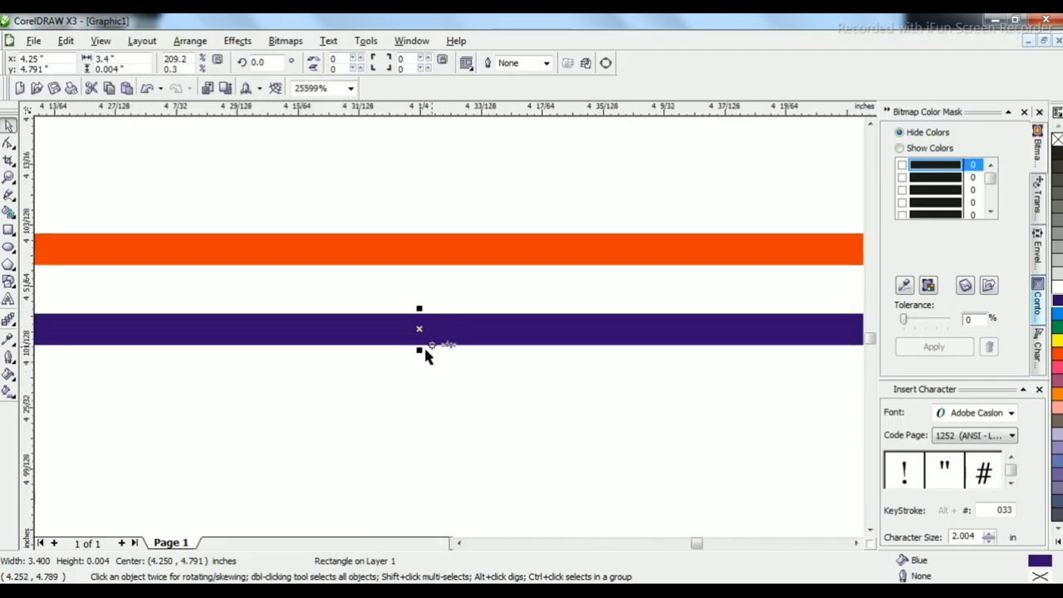
{"action": "left_click", "coordinate": [462, 371]}
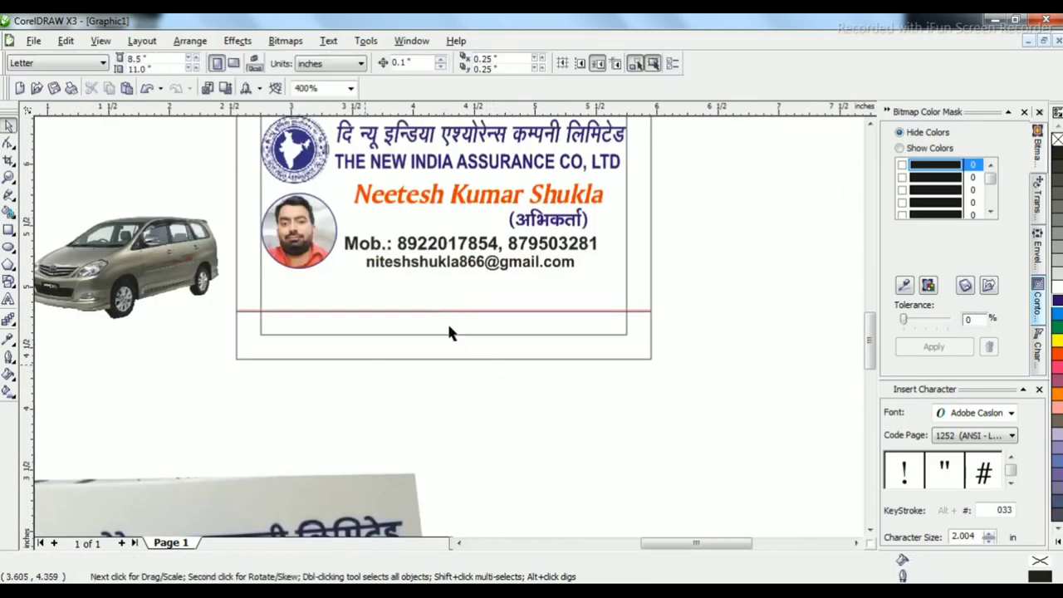
- Cut the first office address line and paste it above the town line so both form one two-line text object
{"action": "scroll", "coordinate": [449, 327], "scroll_direction": "down", "scroll_amount": 2}
{"action": "left_click_drag", "start_coordinate": [215, 193], "coordinate": [365, 217]}
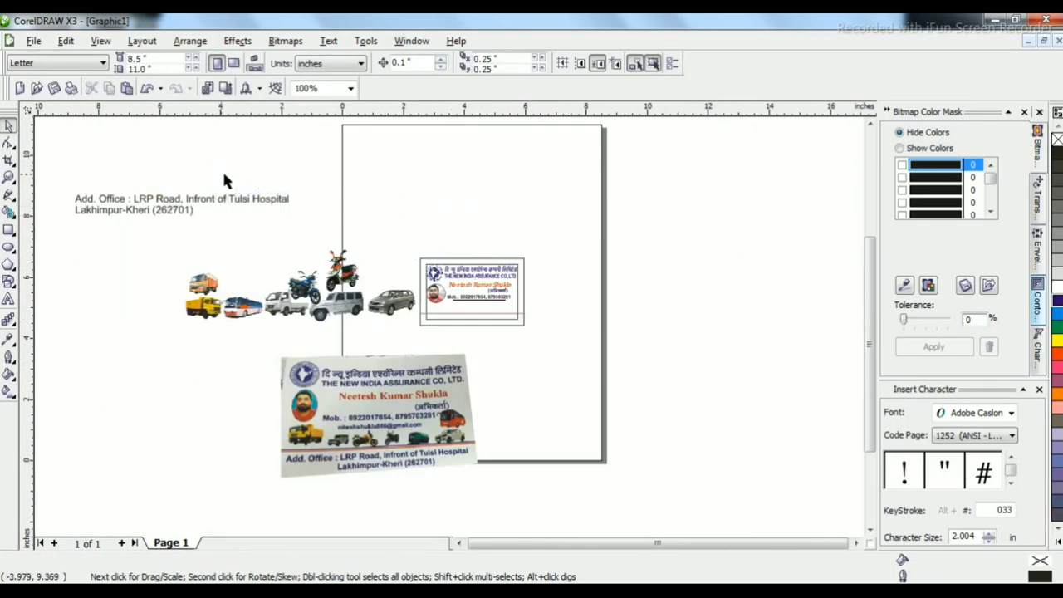
{"action": "mouse_move", "coordinate": [236, 198]}
{"action": "left_mouse_down"}
{"action": "mouse_move", "coordinate": [556, 313]}
{"action": "mouse_move", "coordinate": [234, 216]}
{"action": "left_mouse_up"}
{"action": "key", "text": "F8"}
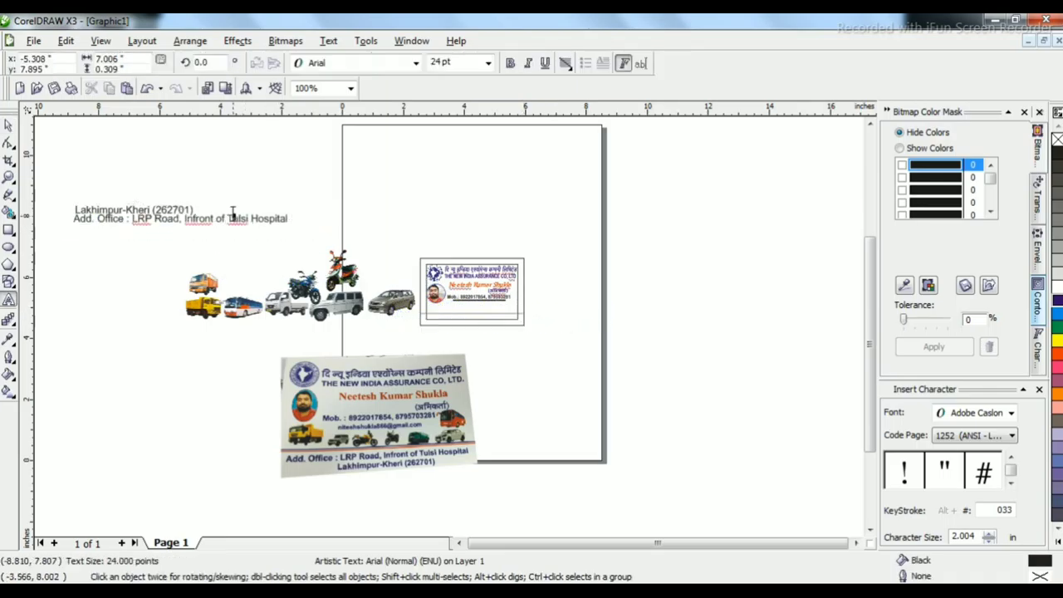
{"action": "key", "text": "ctrl+a"}
{"action": "key", "text": "ctrl+x"}
{"action": "scroll", "coordinate": [63, 213], "scroll_direction": "up", "scroll_amount": 2}
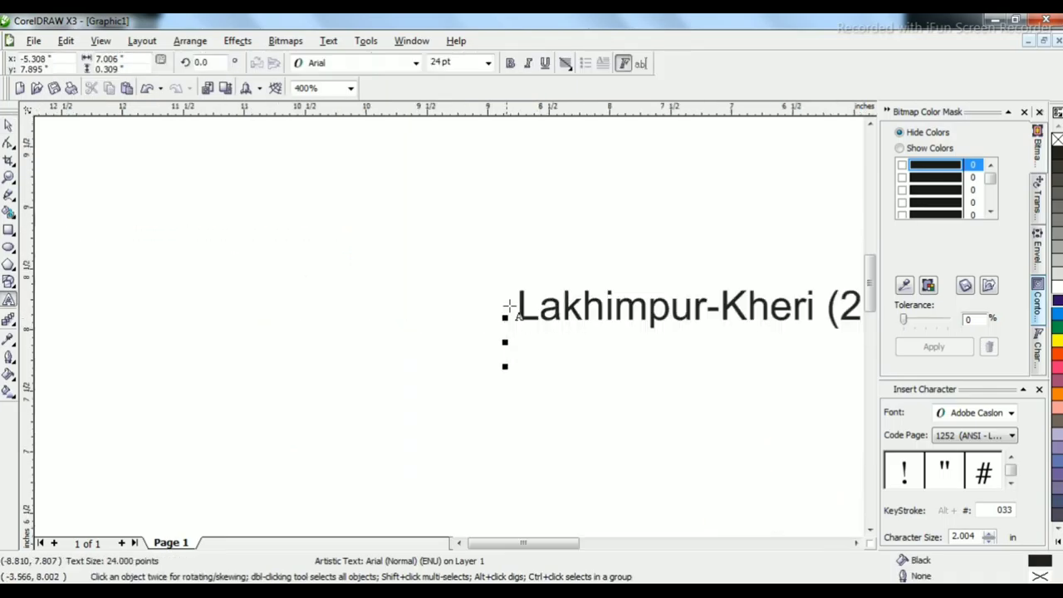
{"action": "left_click", "coordinate": [515, 304]}
{"action": "key", "text": "ctrl+v"}
{"action": "key", "text": "Return"}
- Centre-align the two lines of the office address text
{"action": "key", "text": "ctrl+a"}
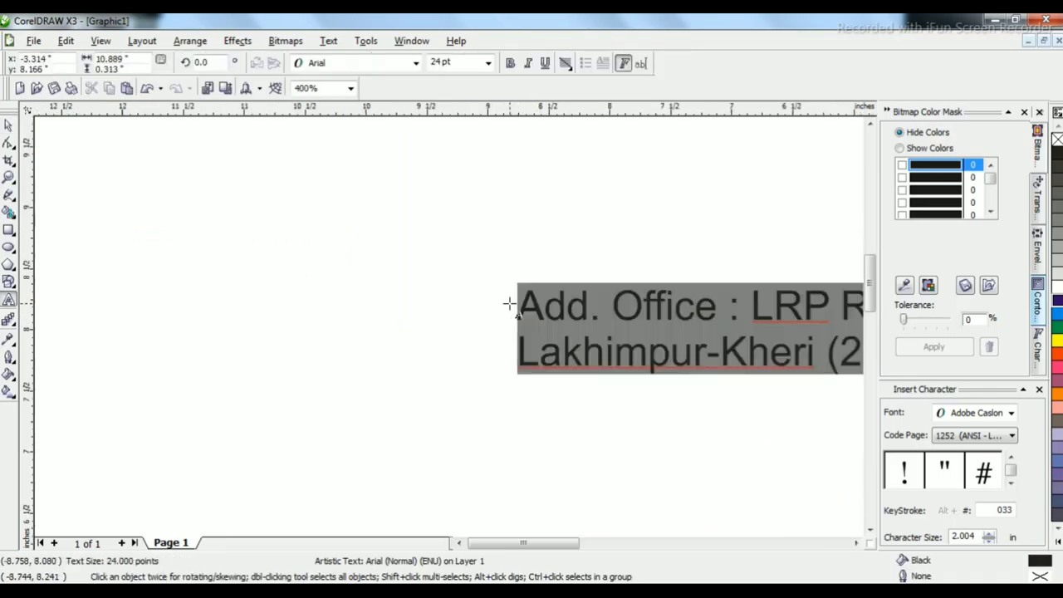
{"action": "key", "text": "ctrl+e"}
{"action": "left_click", "coordinate": [8, 125]}
- Move the office address to the lower part of the card, reduce it to 10 pt and make it bold
{"action": "scroll", "coordinate": [446, 326], "scroll_direction": "down", "scroll_amount": 1}
{"action": "scroll", "coordinate": [448, 329], "scroll_direction": "down", "scroll_amount": 2}
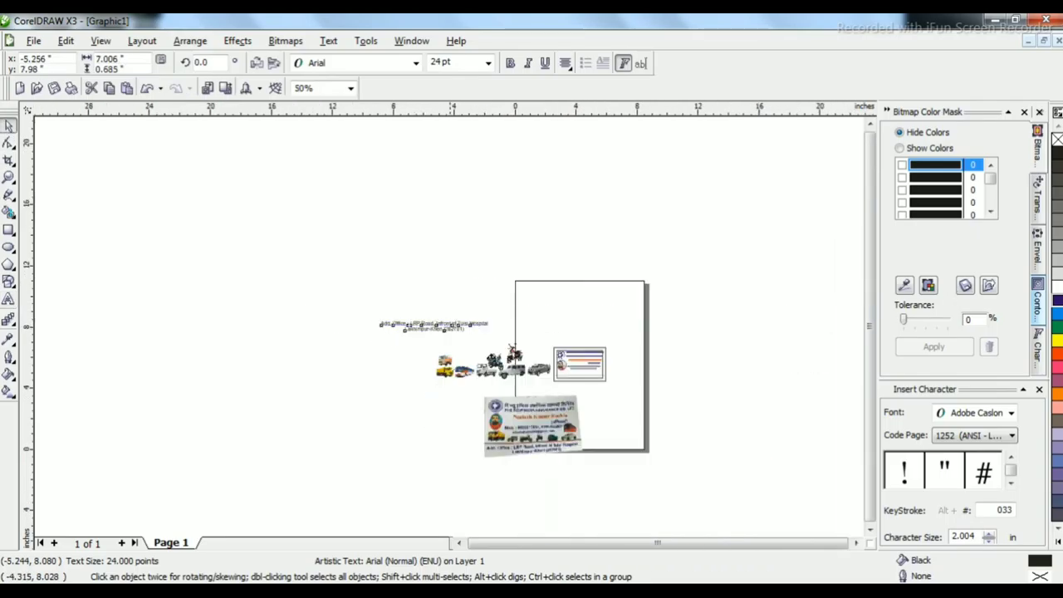
{"action": "left_click_drag", "start_coordinate": [449, 326], "coordinate": [595, 382]}
{"action": "scroll", "coordinate": [595, 383], "scroll_direction": "up", "scroll_amount": 2}
{"action": "key", "text": "ctrl+KP_4"}
{"action": "key", "text": "ctrl+KP_4"}
{"action": "key", "text": "ctrl+KP_4"}
{"action": "key", "text": "ctrl+KP_4"}
{"action": "key", "text": "ctrl+KP_4"}
{"action": "key", "text": "ctrl+KP_4"}
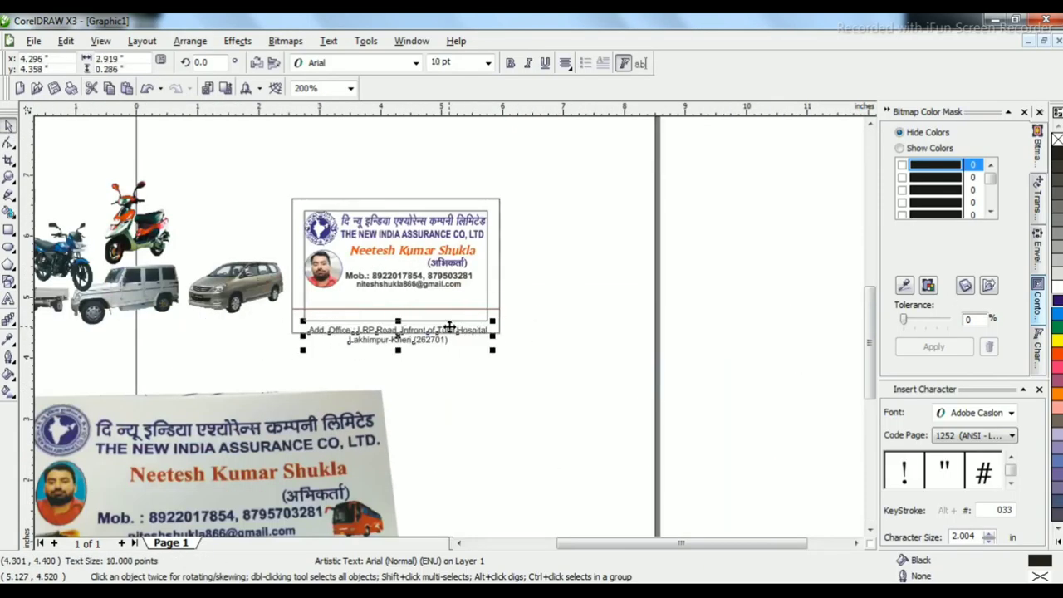
{"action": "left_click", "coordinate": [509, 64]}
{"action": "scroll", "coordinate": [401, 242], "scroll_direction": "up", "scroll_amount": 1}
{"action": "scroll", "coordinate": [449, 327], "scroll_direction": "up", "scroll_amount": 1}
{"action": "scroll", "coordinate": [801, 358], "scroll_direction": "down", "scroll_amount": 1}
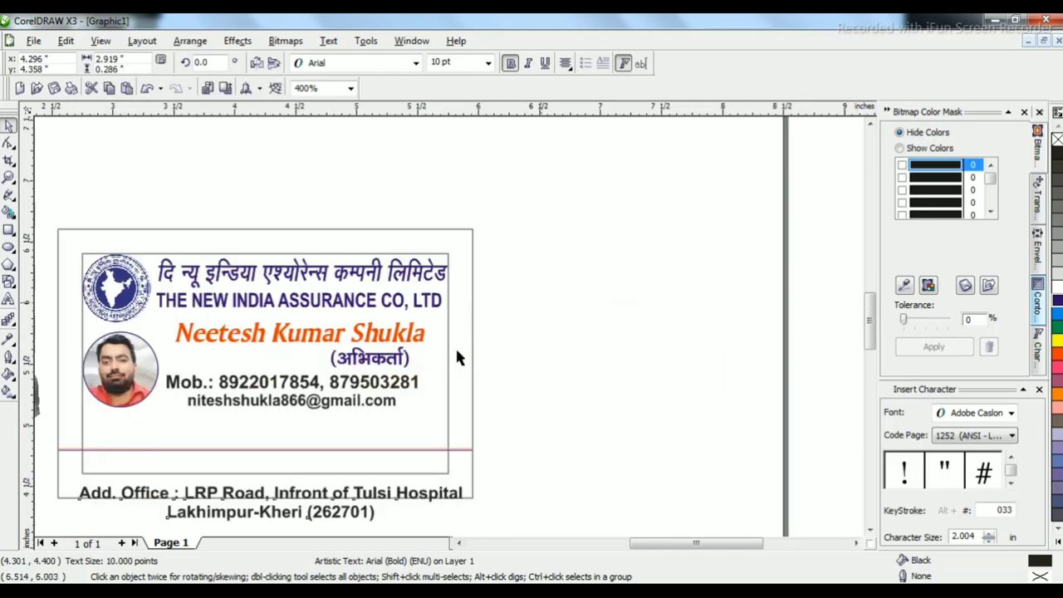
- Nudge the agent's name, designation, mobile number and e-mail lines together slightly upward
{"action": "left_click_drag", "start_coordinate": [461, 312], "coordinate": [146, 427]}
{"action": "key", "text": "ctrl+Up"}
{"action": "left_click", "coordinate": [334, 436]}
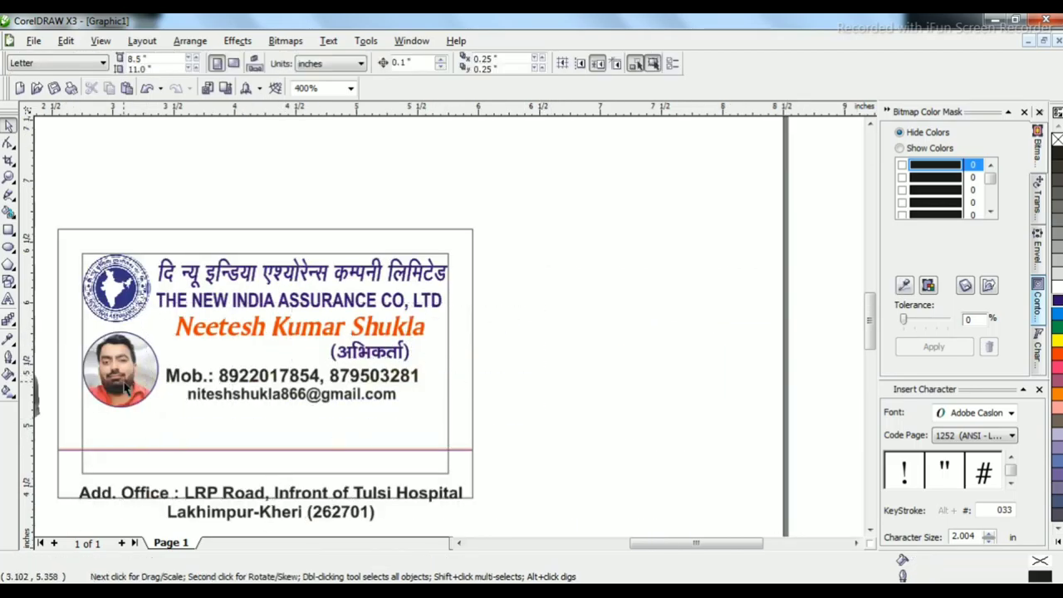
- Align the office address to the bottom edge of the inner frame and centre it horizontally
{"action": "left_click", "coordinate": [353, 503]}
{"action": "left_click", "coordinate": [360, 473], "text": "shift"}
{"action": "key", "text": "b"}
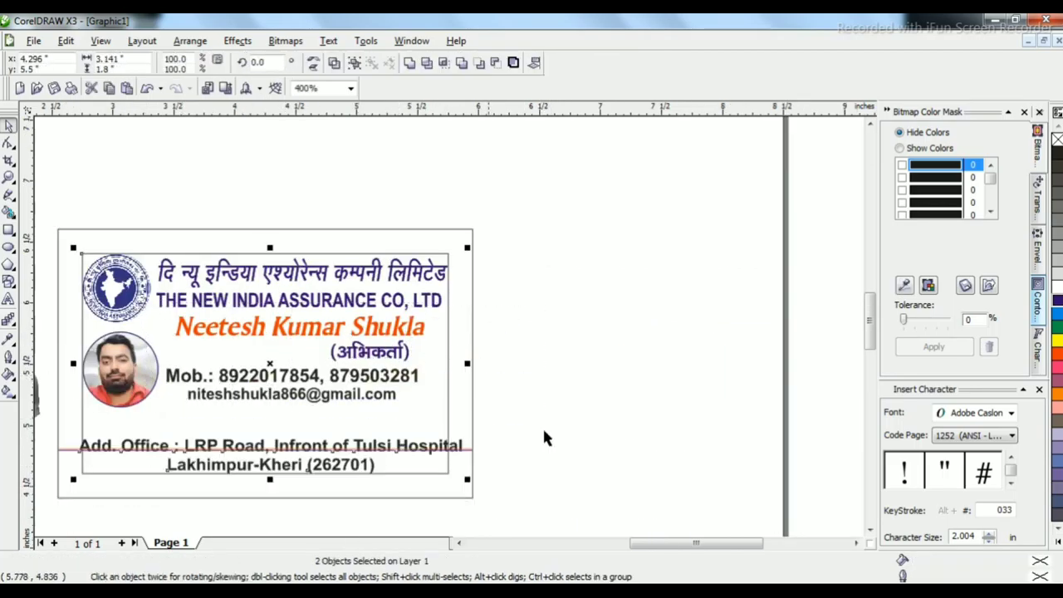
{"action": "key", "text": "e"}
{"action": "left_click", "coordinate": [595, 403]}
- Reduce the office address text size by one step so both lines fit inside the inner frame
{"action": "left_click", "coordinate": [407, 444]}
{"action": "left_click", "coordinate": [418, 445]}
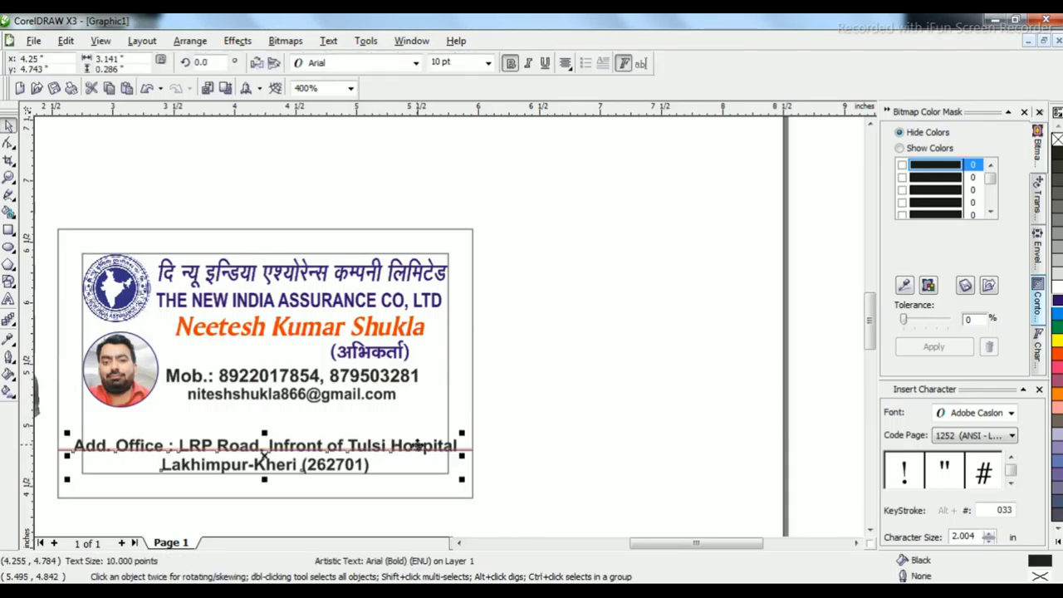
{"action": "key", "text": "ctrl+KP_2"}
- Position the orange-red and blue divider stripes together just above the office address
{"action": "left_click_drag", "start_coordinate": [544, 425], "coordinate": [33, 467]}
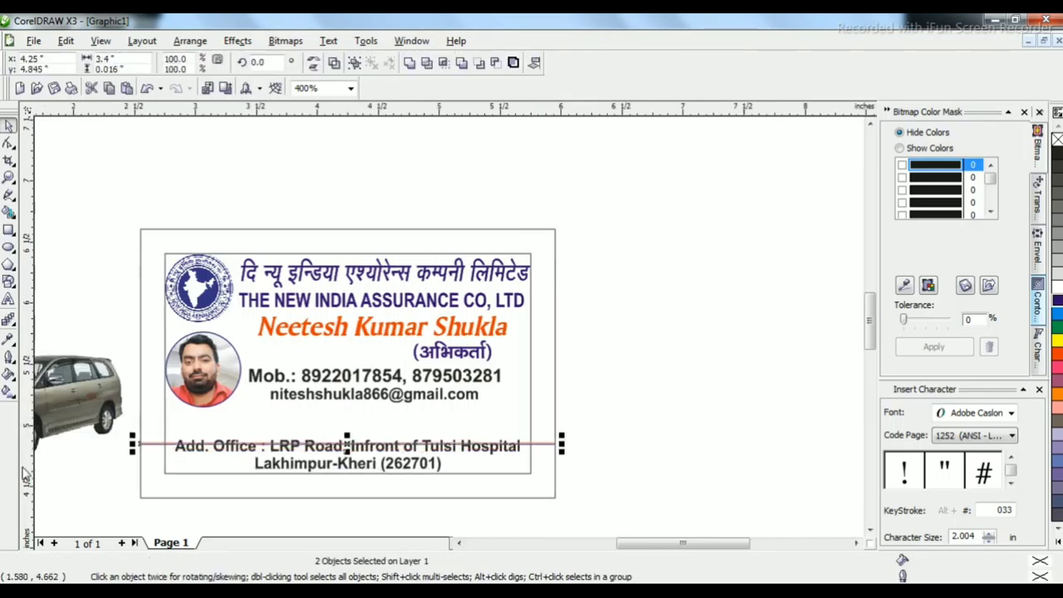
{"action": "key", "text": "Down"}
{"action": "scroll", "coordinate": [141, 395], "scroll_direction": "up", "scroll_amount": 1}
- Shrink the circular portrait to about 0.51 inches across and move it up closer to the logo
{"action": "left_click", "coordinate": [551, 266]}
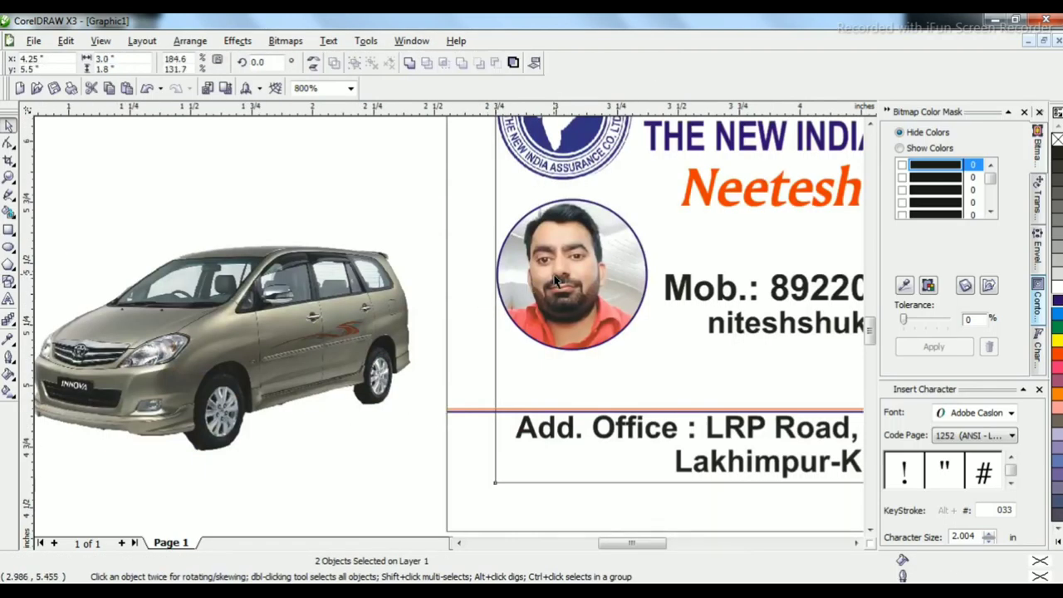
{"action": "left_click", "coordinate": [623, 228]}
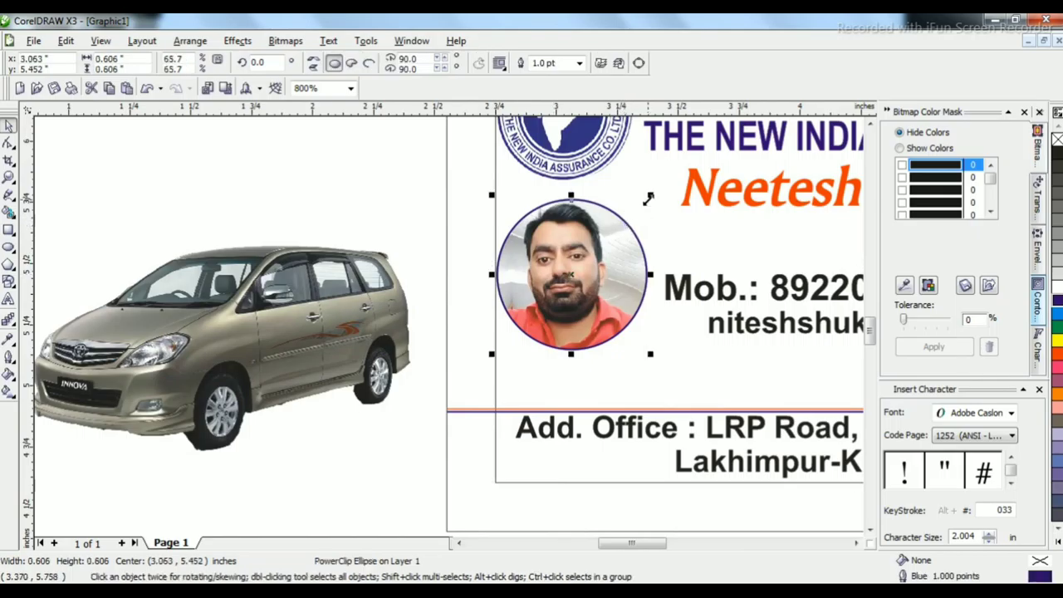
{"action": "left_click_drag", "start_coordinate": [650, 197], "coordinate": [639, 206]}
{"action": "left_click_drag", "start_coordinate": [574, 274], "coordinate": [573, 246]}
{"action": "scroll", "coordinate": [572, 249], "scroll_direction": "down", "scroll_amount": 1}
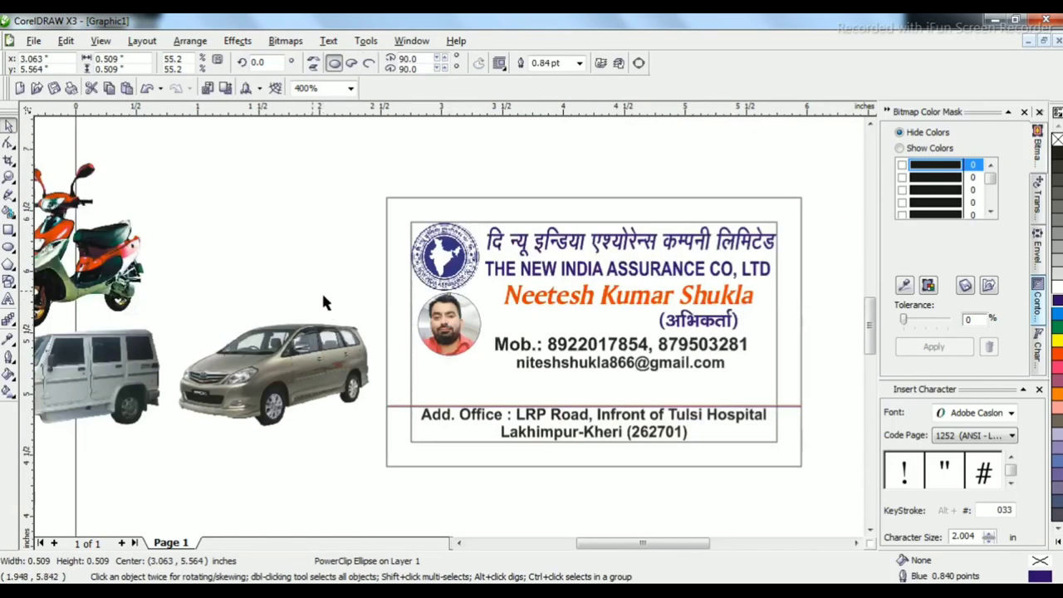
{"action": "left_click", "coordinate": [322, 292]}
- Enlarge the white car to about 0.48 inches wide and place it beside the yellow truck in the vehicle row
{"action": "scroll", "coordinate": [599, 322], "scroll_direction": "down", "scroll_amount": 2}
{"action": "scroll", "coordinate": [449, 325], "scroll_direction": "up", "scroll_amount": 1}
{"action": "scroll", "coordinate": [449, 331], "scroll_direction": "down", "scroll_amount": 1}
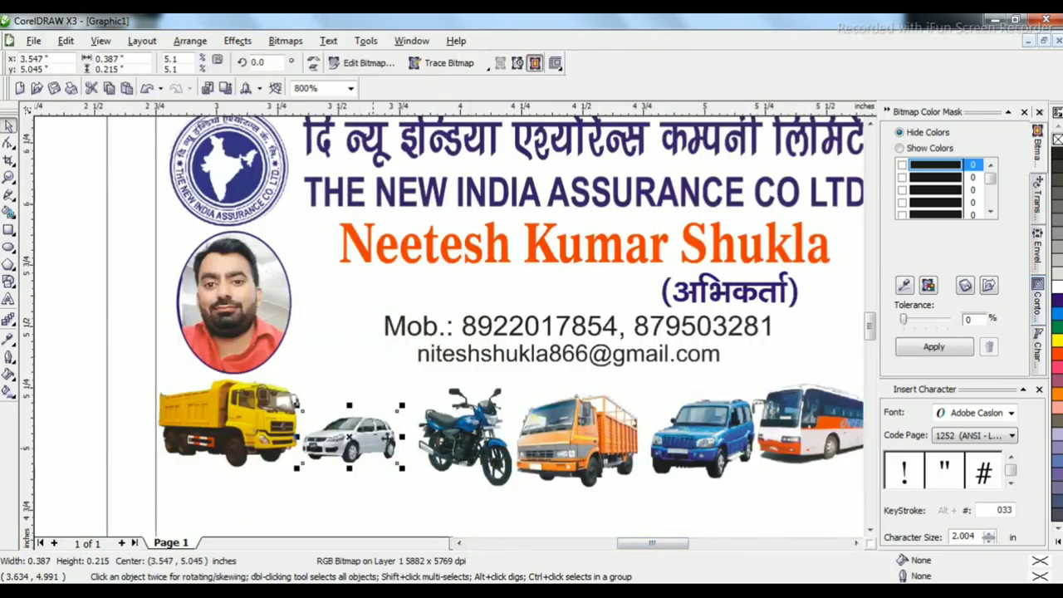
{"action": "left_click_drag", "start_coordinate": [405, 404], "coordinate": [416, 397]}
{"action": "left_click_drag", "start_coordinate": [371, 435], "coordinate": [388, 419]}
{"action": "scroll", "coordinate": [375, 423], "scroll_direction": "down", "scroll_amount": 1}
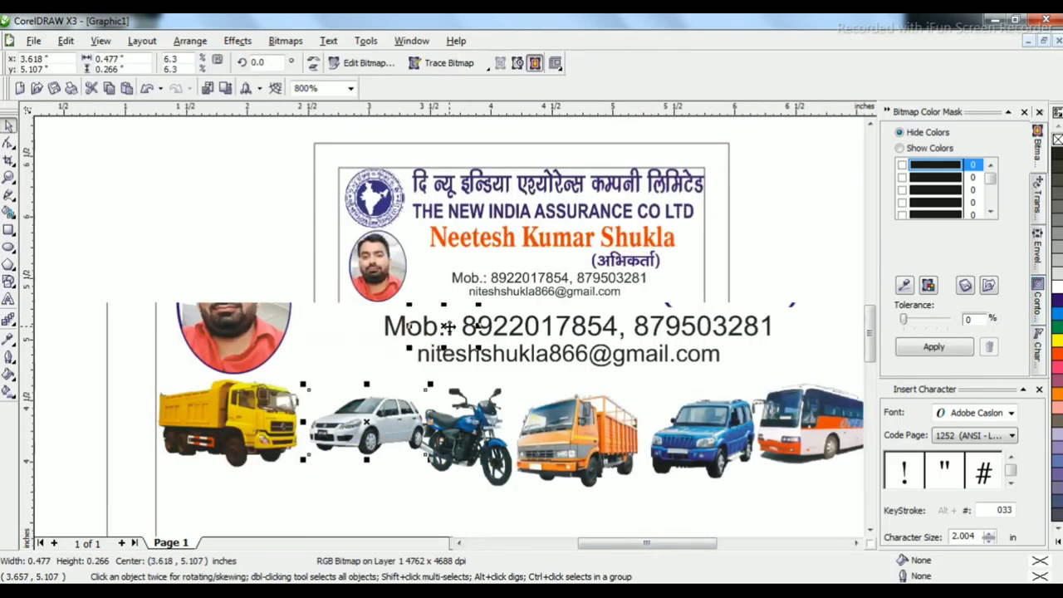
{"action": "scroll", "coordinate": [449, 325], "scroll_direction": "up", "scroll_amount": 1}
{"action": "left_click_drag", "start_coordinate": [453, 324], "coordinate": [437, 327]}
- Nudge the yellow truck slightly lower and the white car slightly right to even out the vehicle row
{"action": "left_click", "coordinate": [535, 336]}
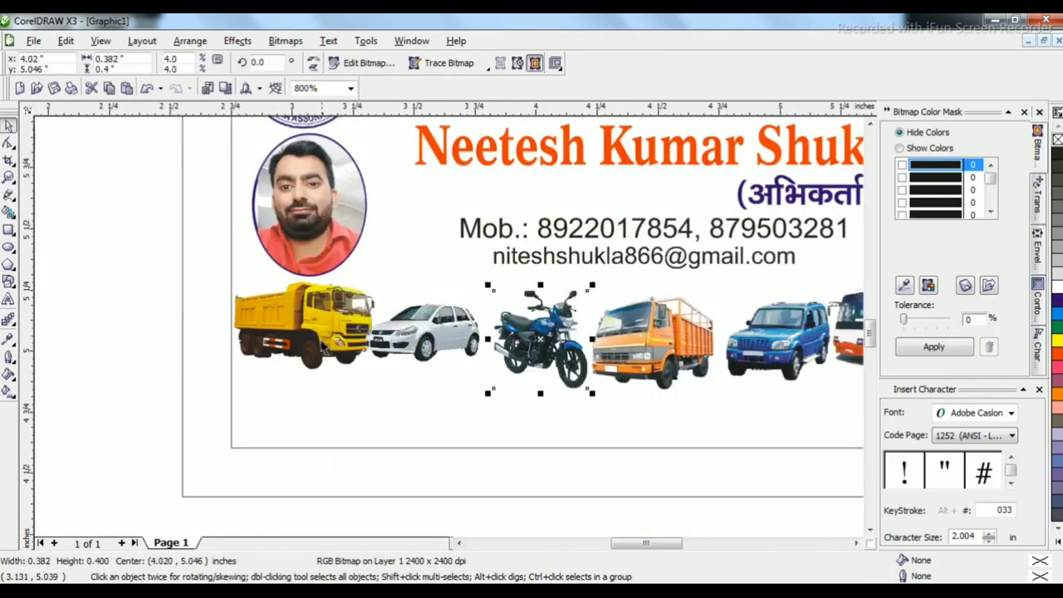
{"action": "left_click_drag", "start_coordinate": [335, 313], "coordinate": [331, 321]}
{"action": "left_click_drag", "start_coordinate": [430, 331], "coordinate": [439, 331]}
{"action": "scroll", "coordinate": [440, 332], "scroll_direction": "down", "scroll_amount": 1}
{"action": "left_click", "coordinate": [365, 355]}
{"action": "scroll", "coordinate": [447, 322], "scroll_direction": "down", "scroll_amount": 2}
{"action": "scroll", "coordinate": [446, 321], "scroll_direction": "up", "scroll_amount": 1}
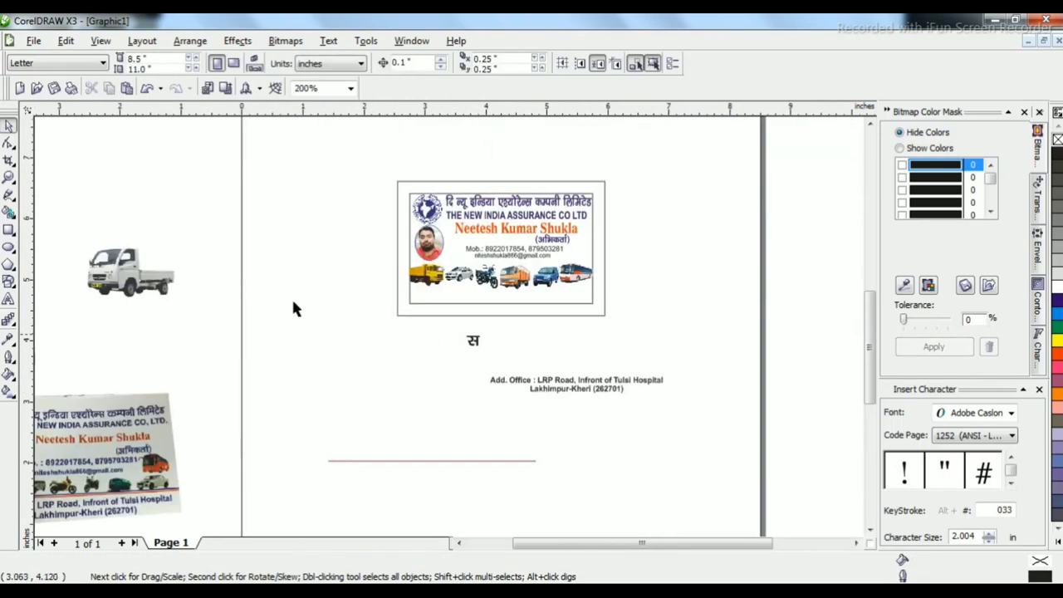
{"action": "left_click", "coordinate": [146, 266]}
{"action": "left_click", "coordinate": [307, 309]}
- Replace the single Hindi letter below the card with the words "हमारे यहाँ"
{"action": "scroll", "coordinate": [449, 332], "scroll_direction": "up", "scroll_amount": 1}
{"action": "double_click", "coordinate": [361, 265]}
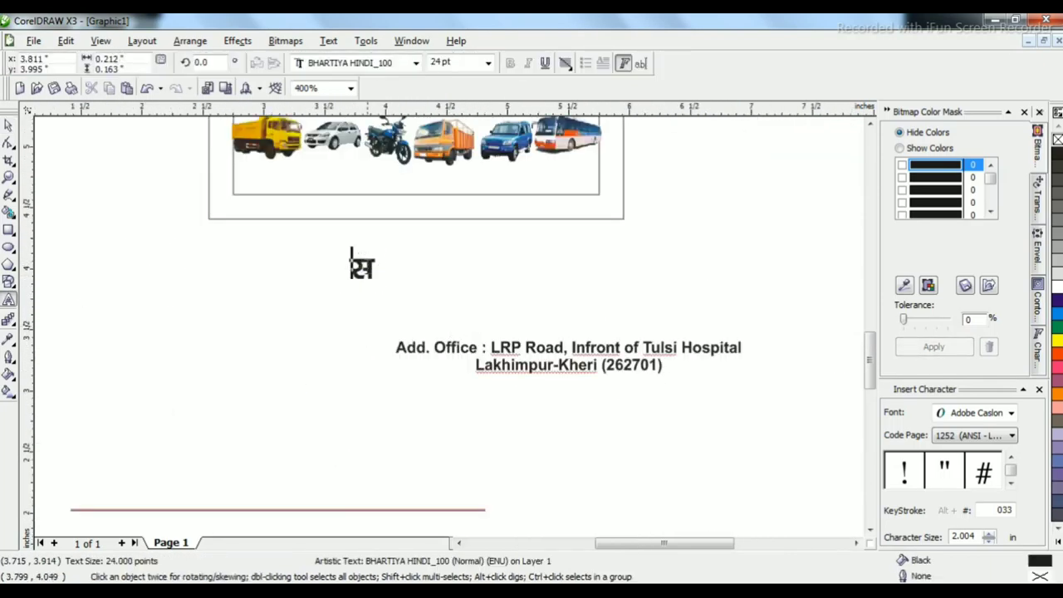
{"action": "key", "text": "ctrl+a"}
{"action": "key", "text": "BackSpace"}
{"action": "type", "text": "हमारे यी"}
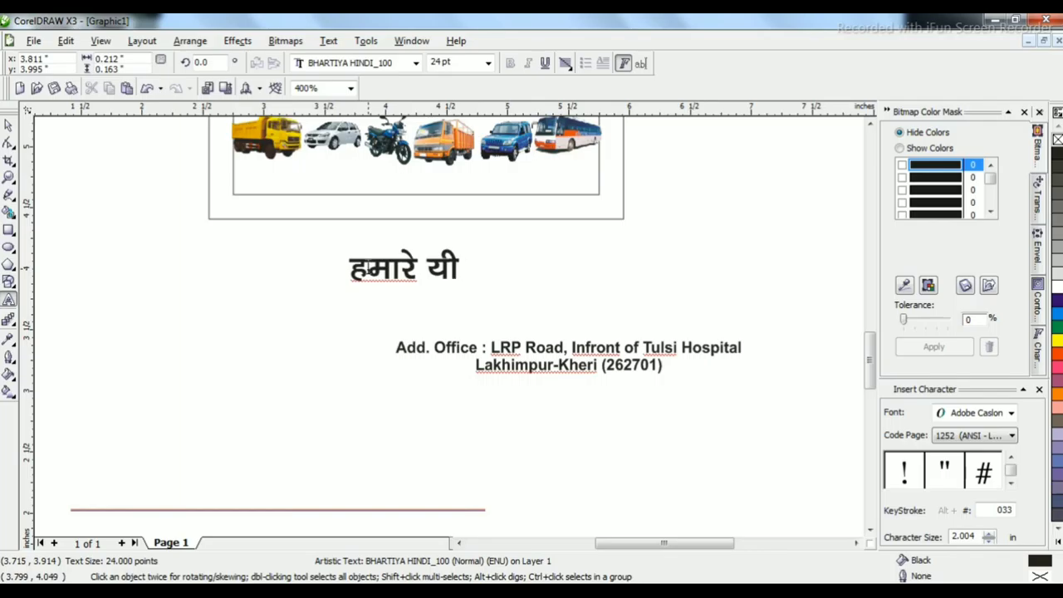
{"action": "key", "text": "BackSpace"}
{"action": "key", "text": "BackSpace"}
{"action": "key", "text": "BackSpace"}
{"action": "key", "text": "BackSpace"}
{"action": "type", "text": "ा"}
{"action": "type", "text": "ँ0"}
{"action": "key", "text": "BackSpace"}
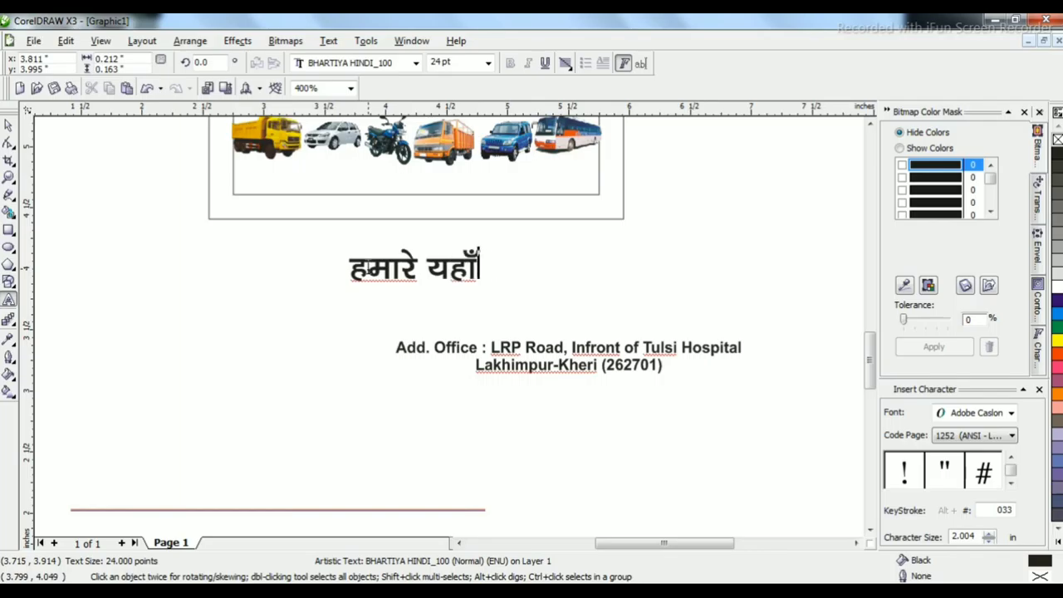
- Complete the Hindi slogan with "सभी प्रकार की गाड़ियो का बीमा होता है"
{"action": "type", "text": "स"}
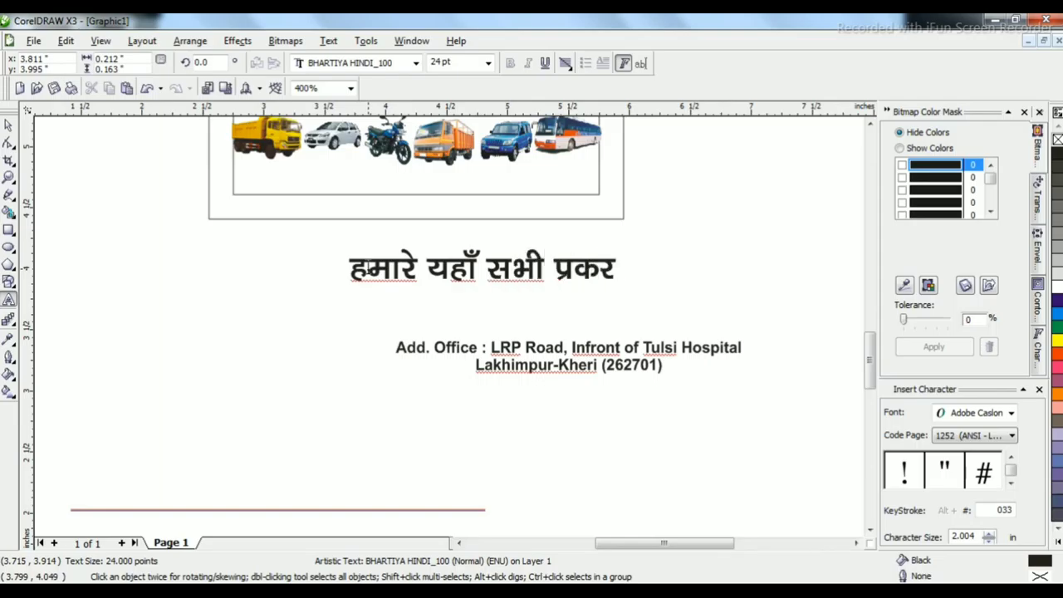
{"action": "type", "text": "भी प्रकार की गाड"}
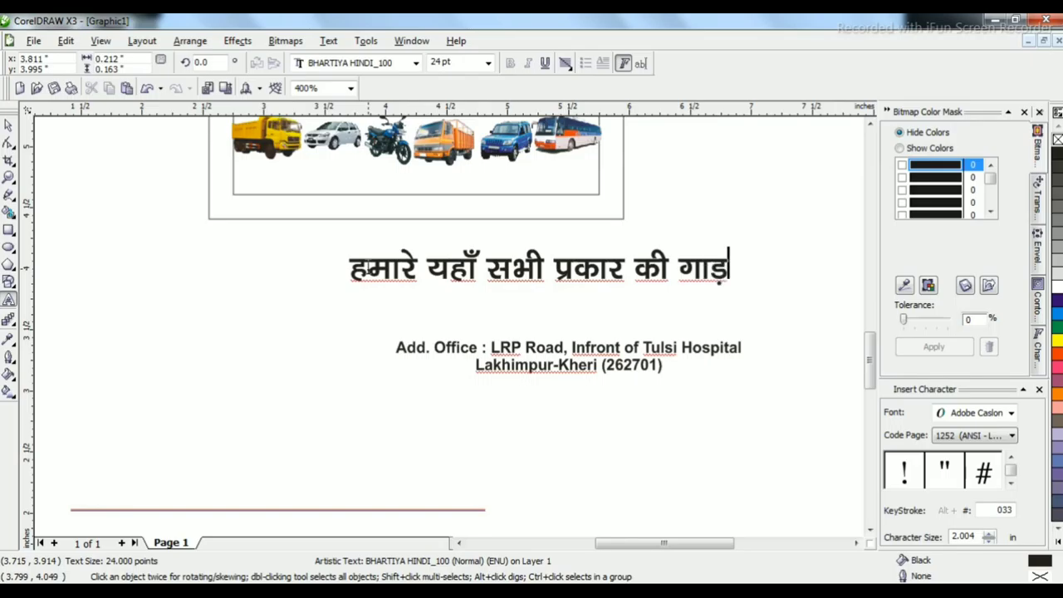
{"action": "type", "text": "ी"}
{"action": "type", "text": "ि"}
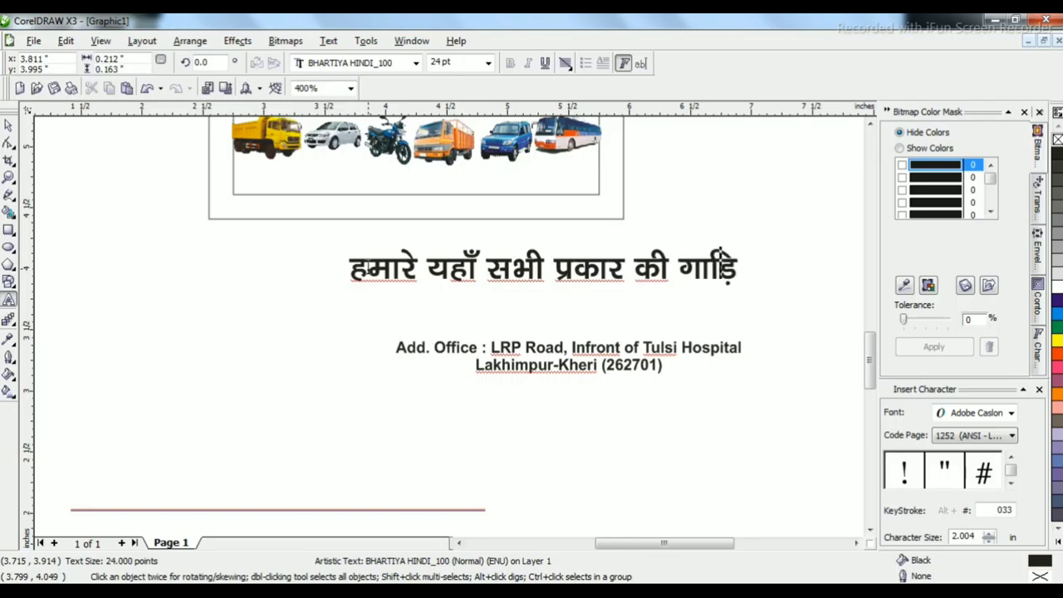
{"action": "type", "text": "या क"}
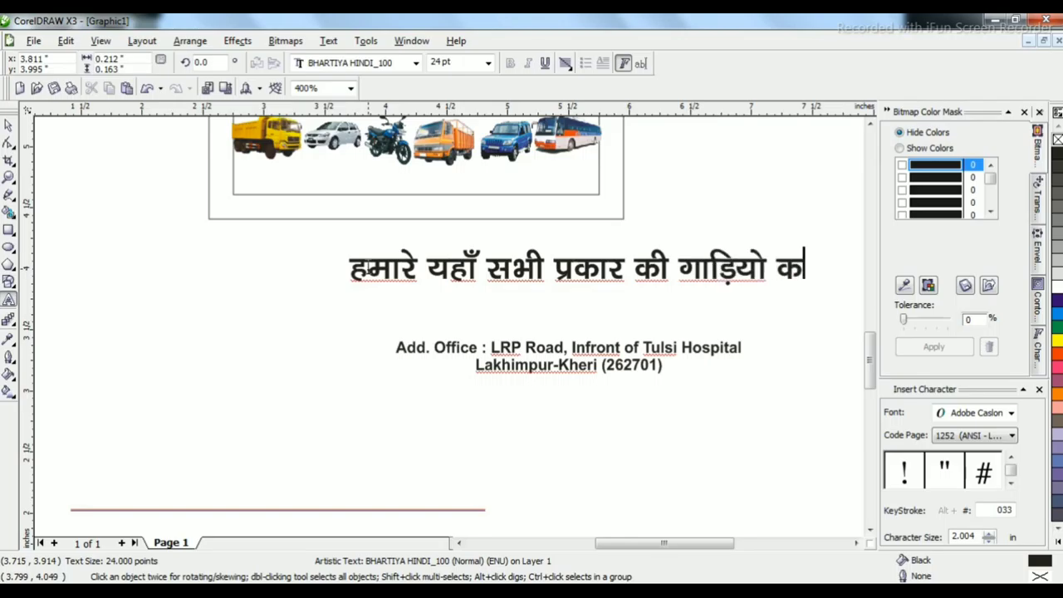
{"action": "type", "text": "ा इ"}
{"action": "type", "text": "इ"}
{"action": "key", "text": "BackSpace"}
{"action": "type", "text": "बीमा"}
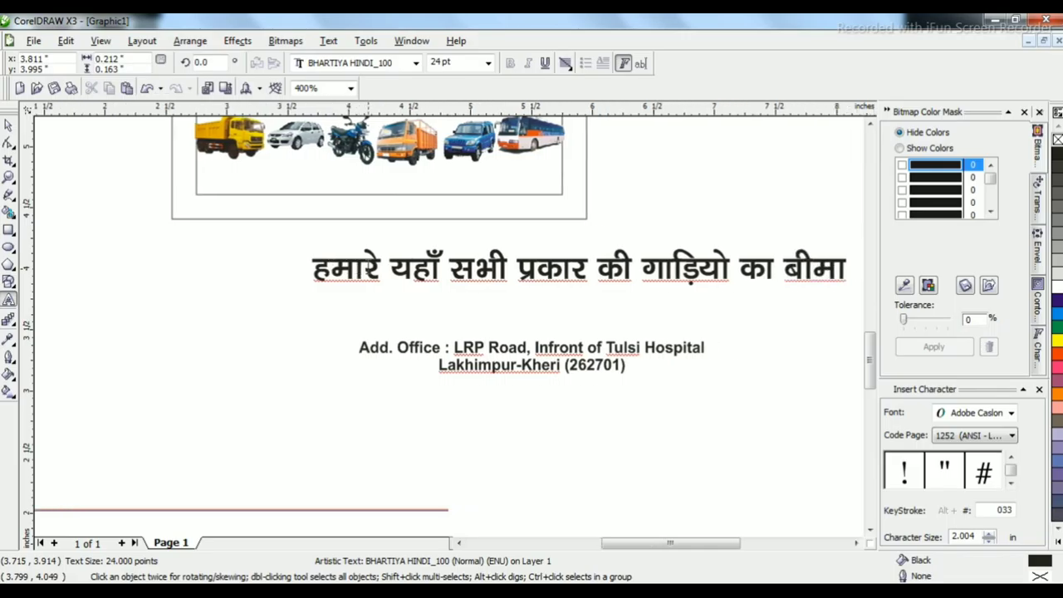
{"action": "type", "text": " होता है।"}
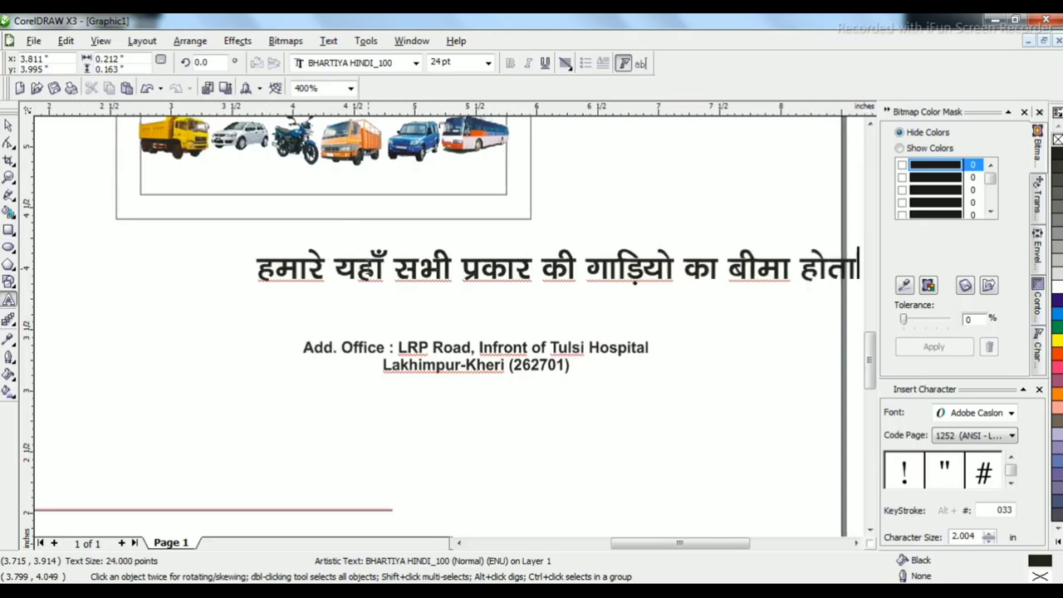
{"action": "key", "text": "ctrl+space"}
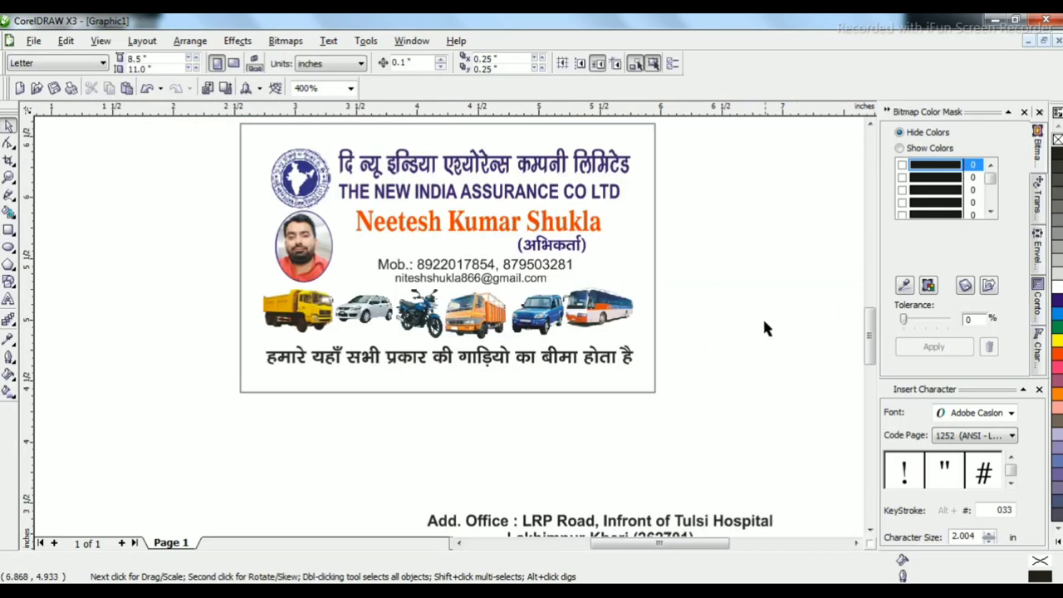
- Draw an orange-red band 3.4 inches wide and about 0.41 inches tall from below the vehicles to the card's bottom edge
{"action": "left_click", "coordinate": [8, 230]}
{"action": "left_click_drag", "start_coordinate": [241, 342], "coordinate": [656, 375]}
{"action": "left_click", "coordinate": [1057, 353]}
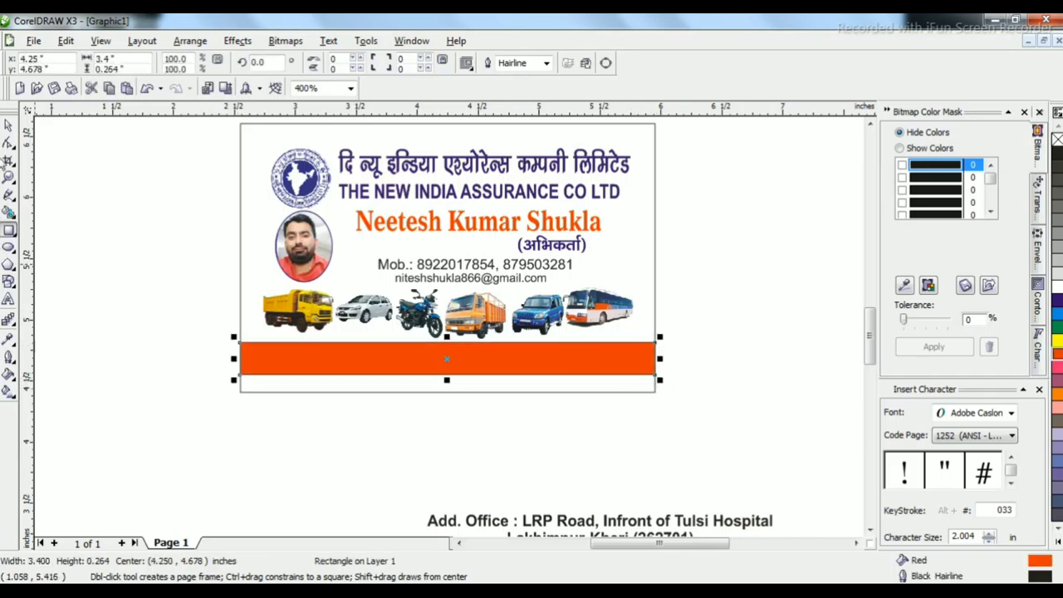
{"action": "key", "text": "space"}
{"action": "left_click_drag", "start_coordinate": [446, 379], "coordinate": [446, 397]}
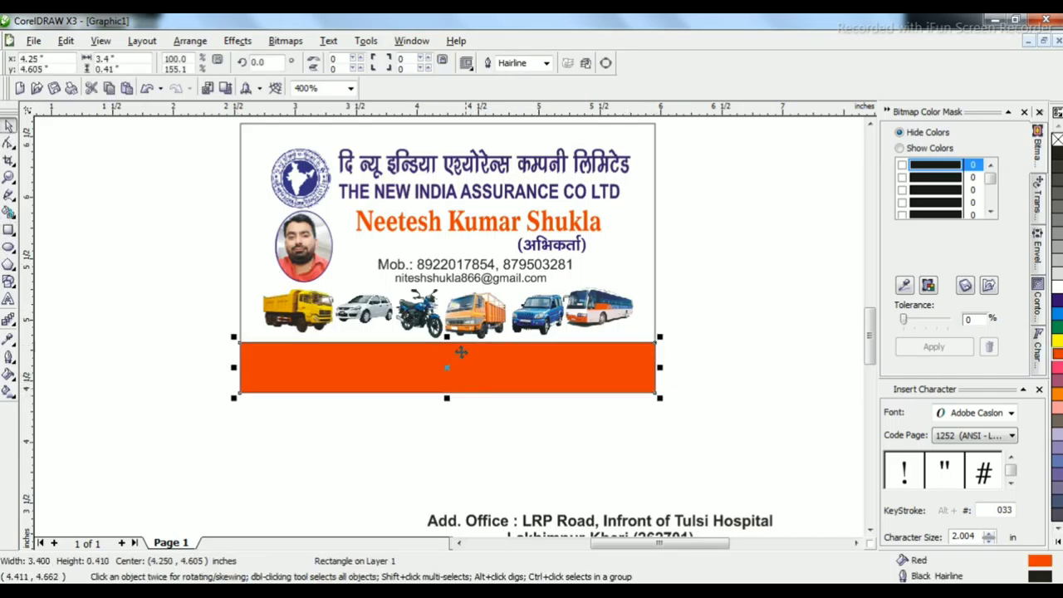
- Remove the orange-red band's outline and send it behind the Hindi slogan
{"action": "right_click", "coordinate": [1057, 140]}
{"action": "key", "text": "shift+Page_Down"}
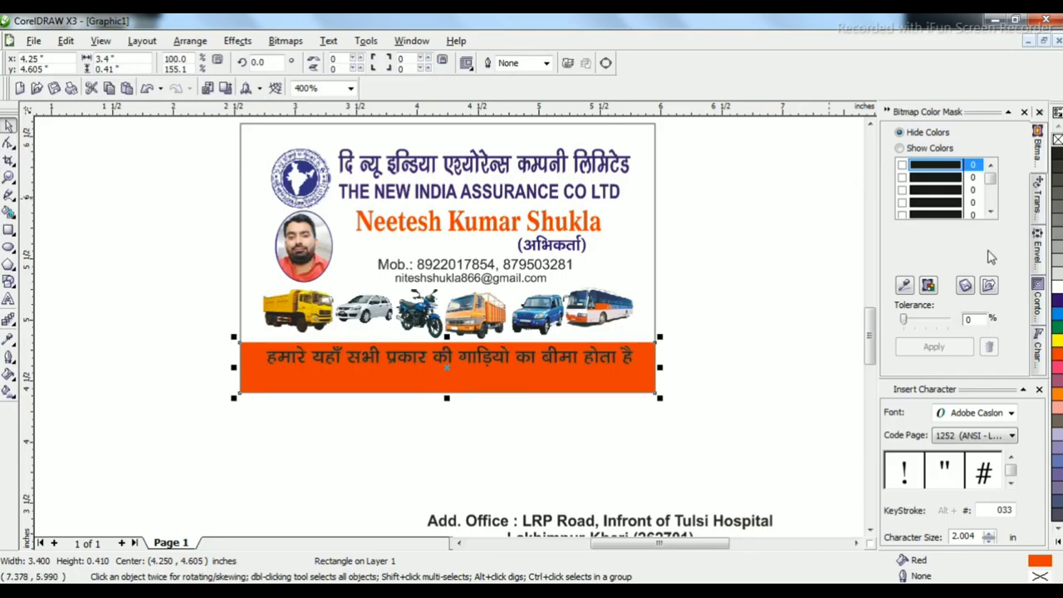
{"action": "left_click", "coordinate": [848, 315]}
- Fill the Hindi slogan on the band with white and give it no outline
{"action": "left_click", "coordinate": [588, 356]}
{"action": "left_click", "coordinate": [1056, 287]}
{"action": "right_click", "coordinate": [1058, 139]}
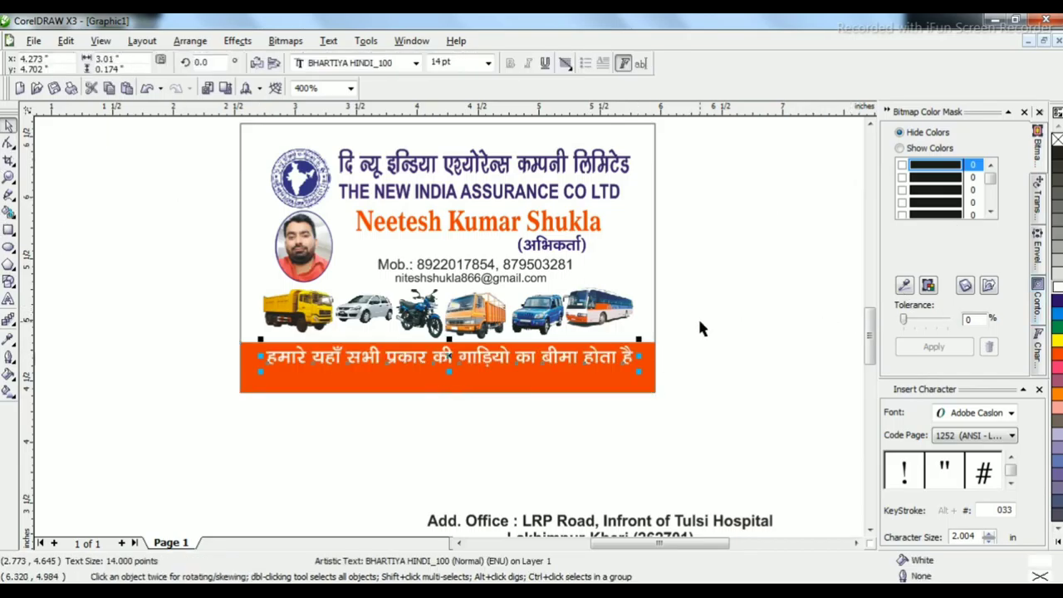
{"action": "left_click", "coordinate": [697, 318]}
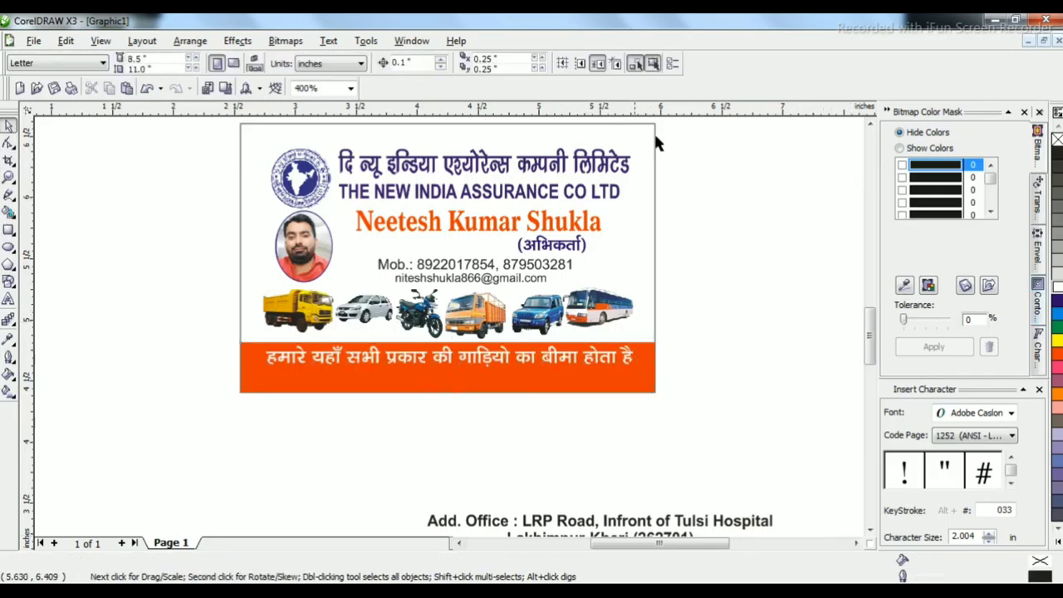
- Delete the leftover office address, divider stripes and reference photo outside the card
{"action": "scroll", "coordinate": [650, 465], "scroll_direction": "down", "scroll_amount": 1}
{"action": "left_click", "coordinate": [450, 353]}
{"action": "key", "text": "Delete"}
{"action": "left_click_drag", "start_coordinate": [543, 345], "coordinate": [55, 489]}
{"action": "key", "text": "Delete"}
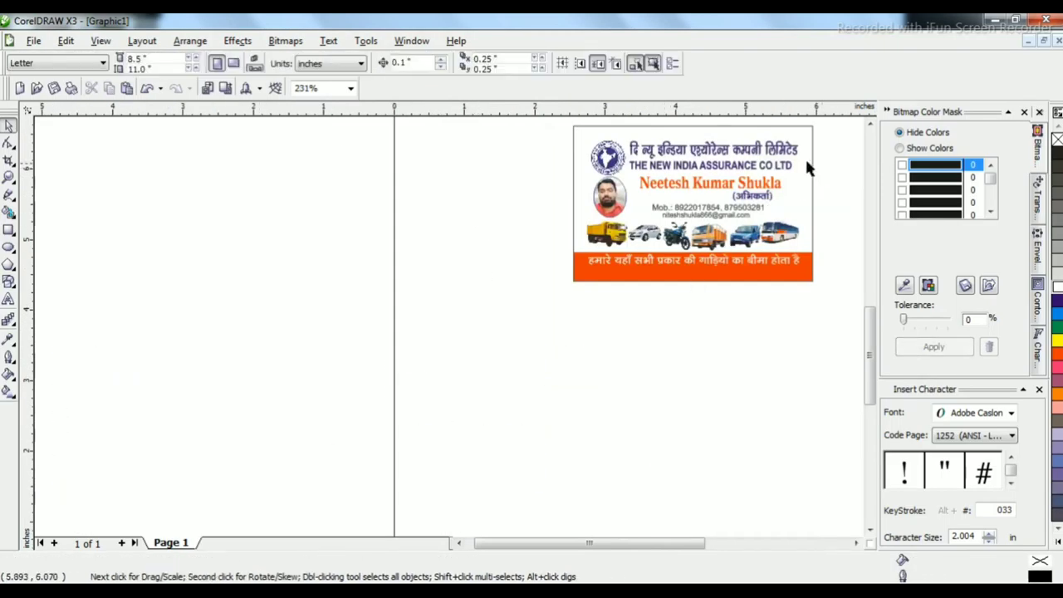
- Move the round company logo slightly left and up, away from the company titles
{"action": "left_click", "coordinate": [806, 162]}
{"action": "key", "text": "shift+F2"}
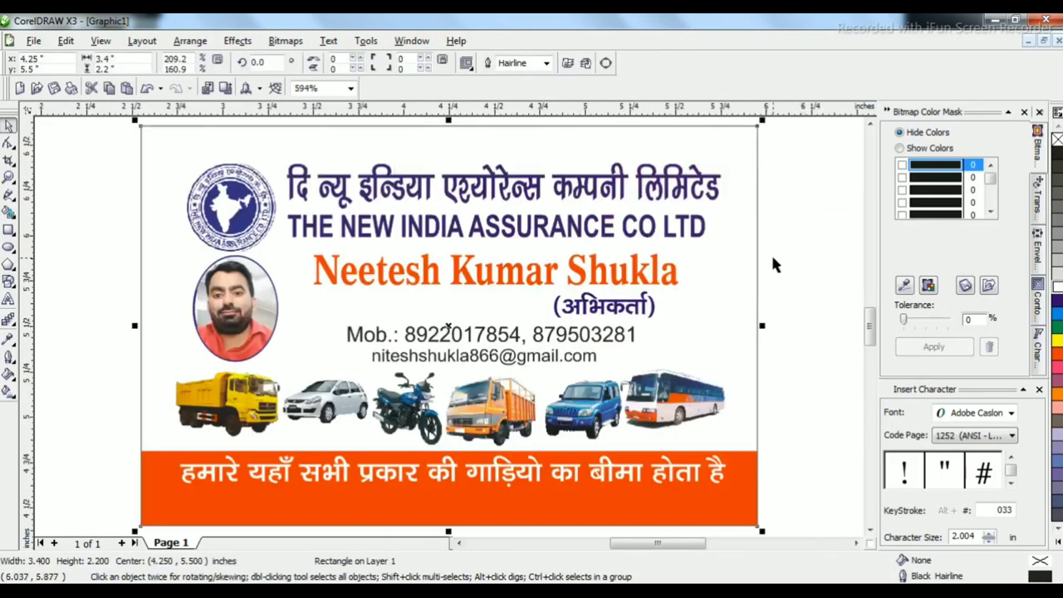
{"action": "left_click", "coordinate": [772, 264]}
{"action": "left_click", "coordinate": [271, 304]}
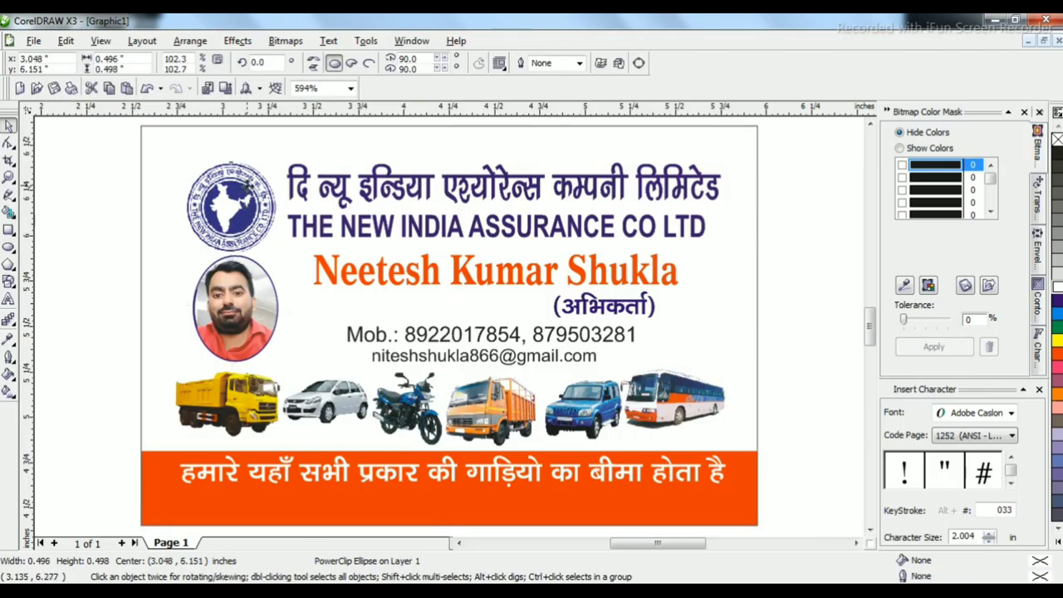
{"action": "left_click", "coordinate": [242, 181]}
- Slightly enlarge the yellow truck and enlarge the bus to about 0.62 inches wide in the vehicle row
{"action": "left_click", "coordinate": [309, 392]}
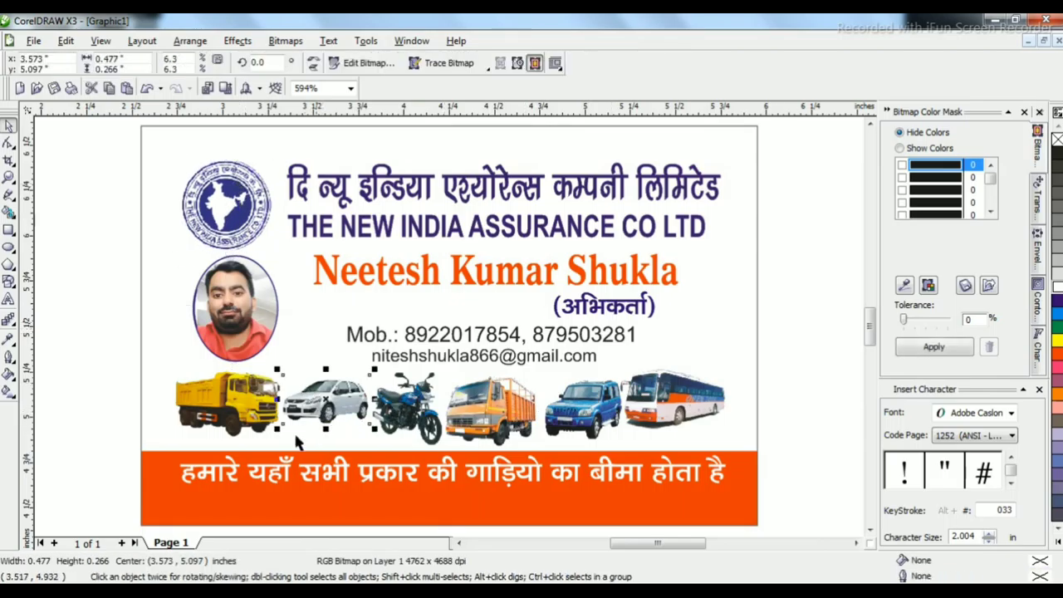
{"action": "left_click", "coordinate": [208, 398]}
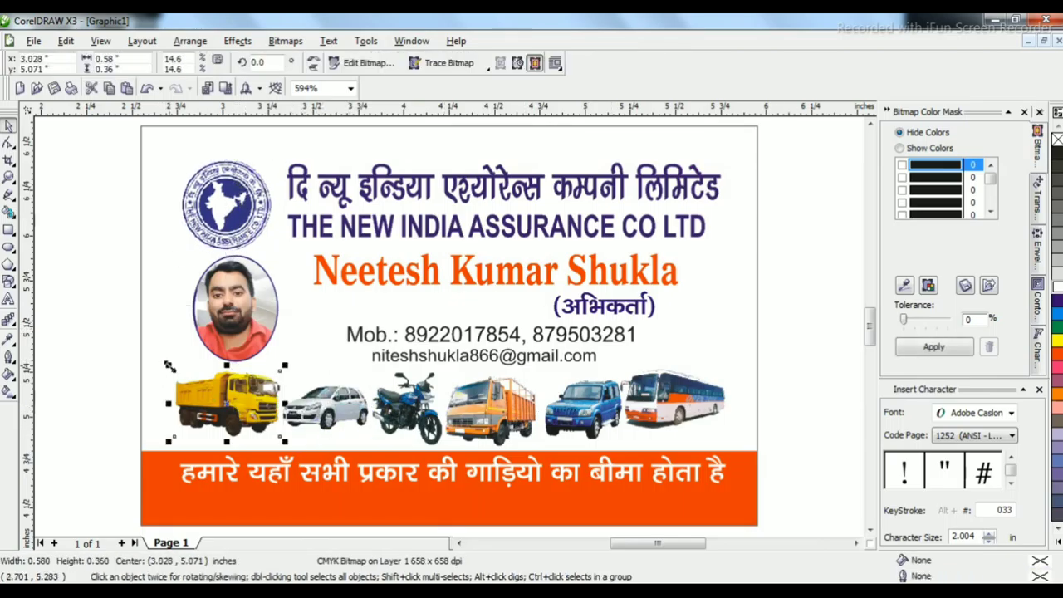
{"action": "left_click", "coordinate": [658, 407]}
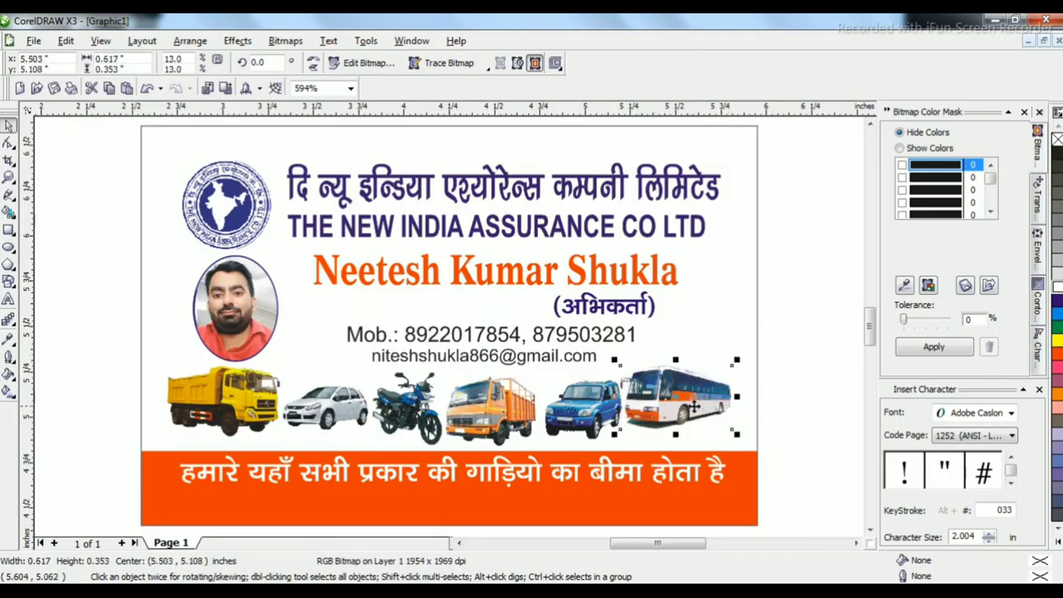